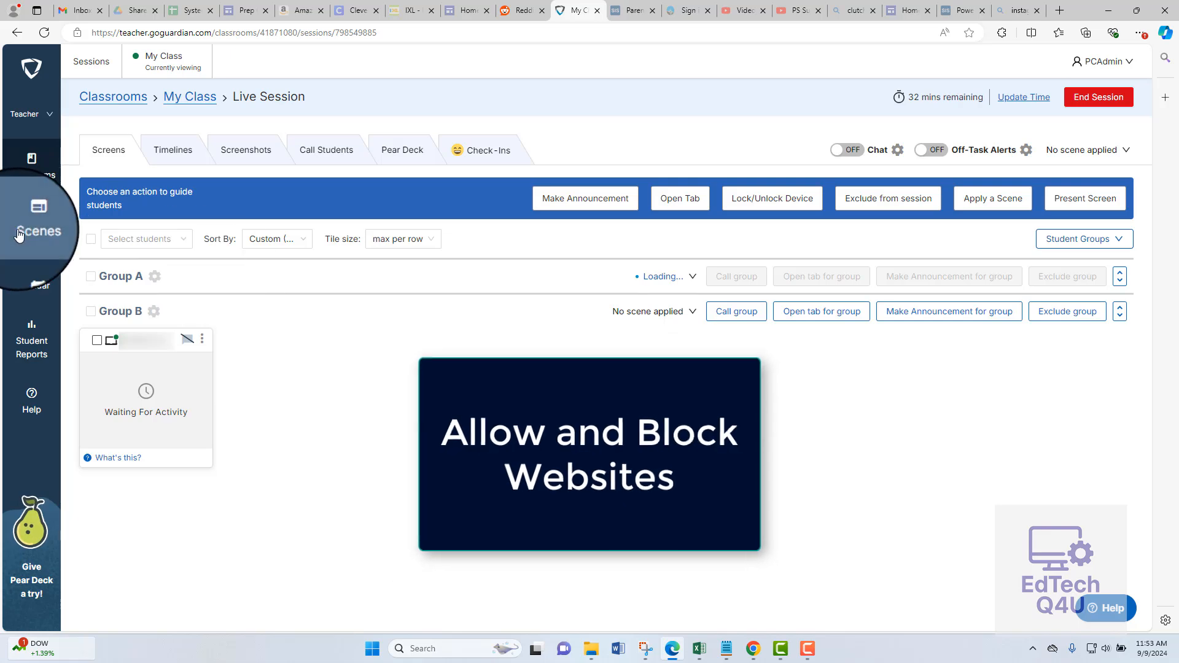
Start a new blocked websites list in Scenes and name it "Youtube and Sports".
{"action": "left_click", "coordinate": [46, 243]}
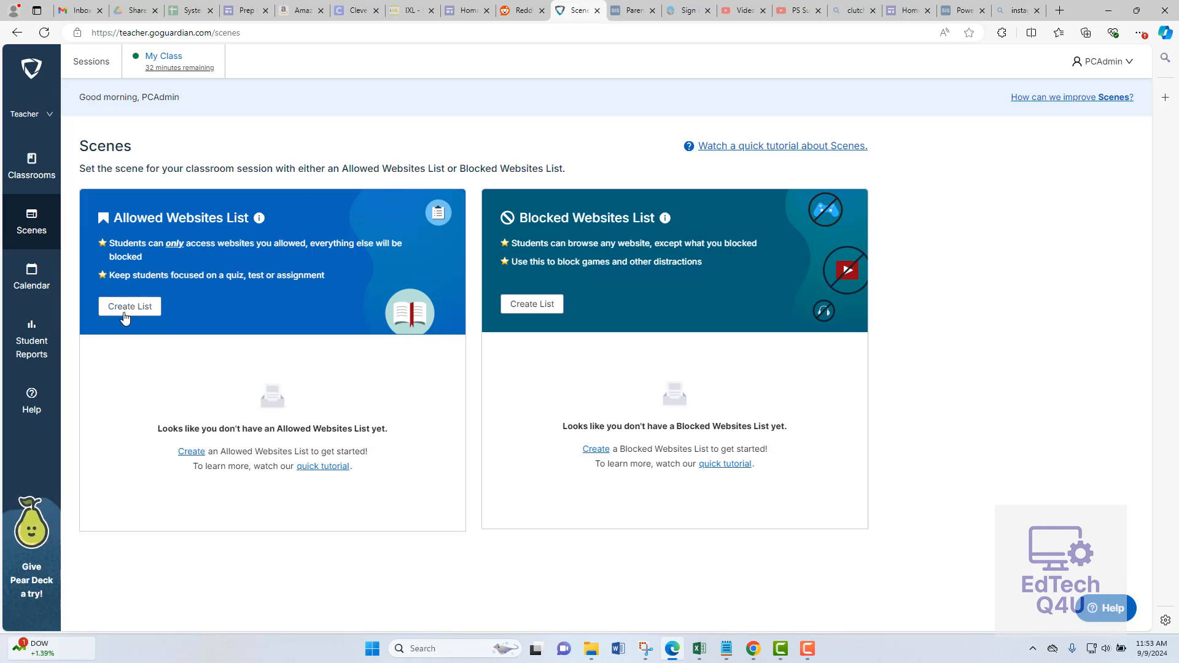
{"action": "left_click", "coordinate": [525, 308]}
{"action": "left_click", "coordinate": [168, 190]}
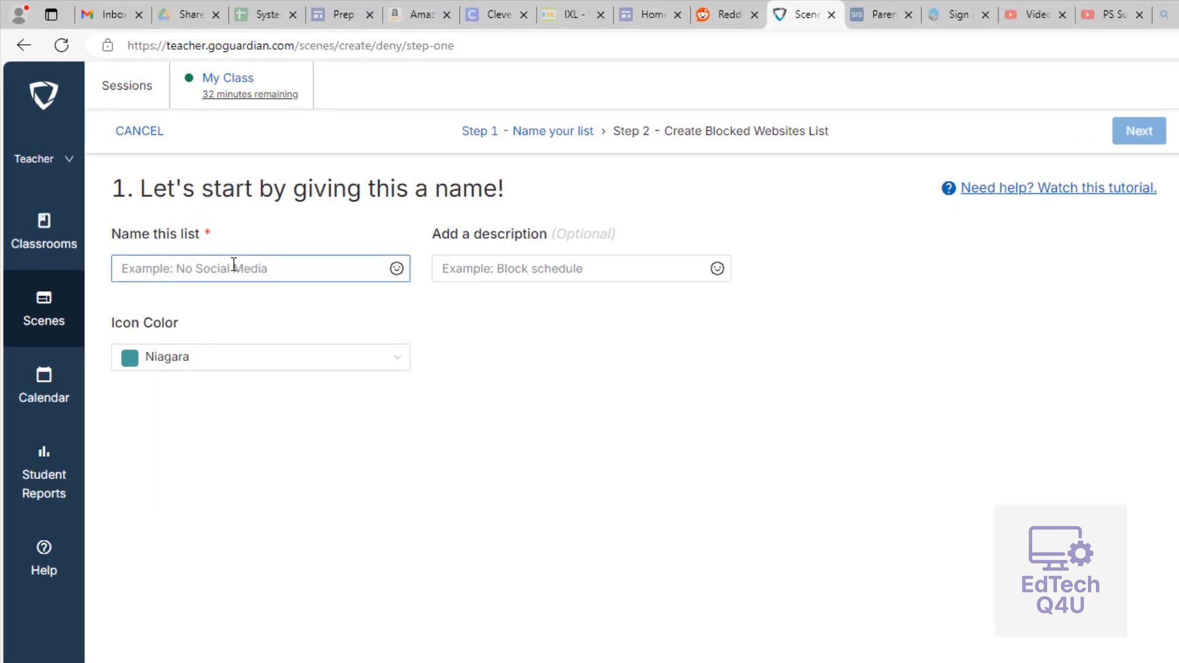
{"action": "right_click", "coordinate": [234, 264]}
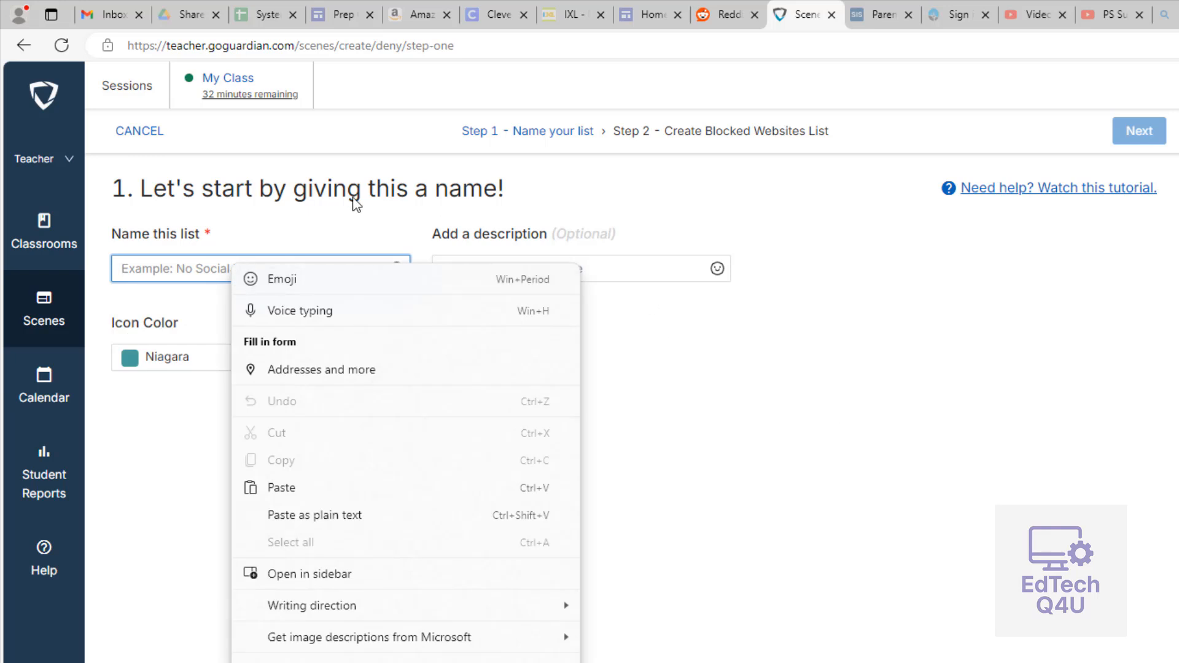
{"action": "left_click", "coordinate": [363, 183]}
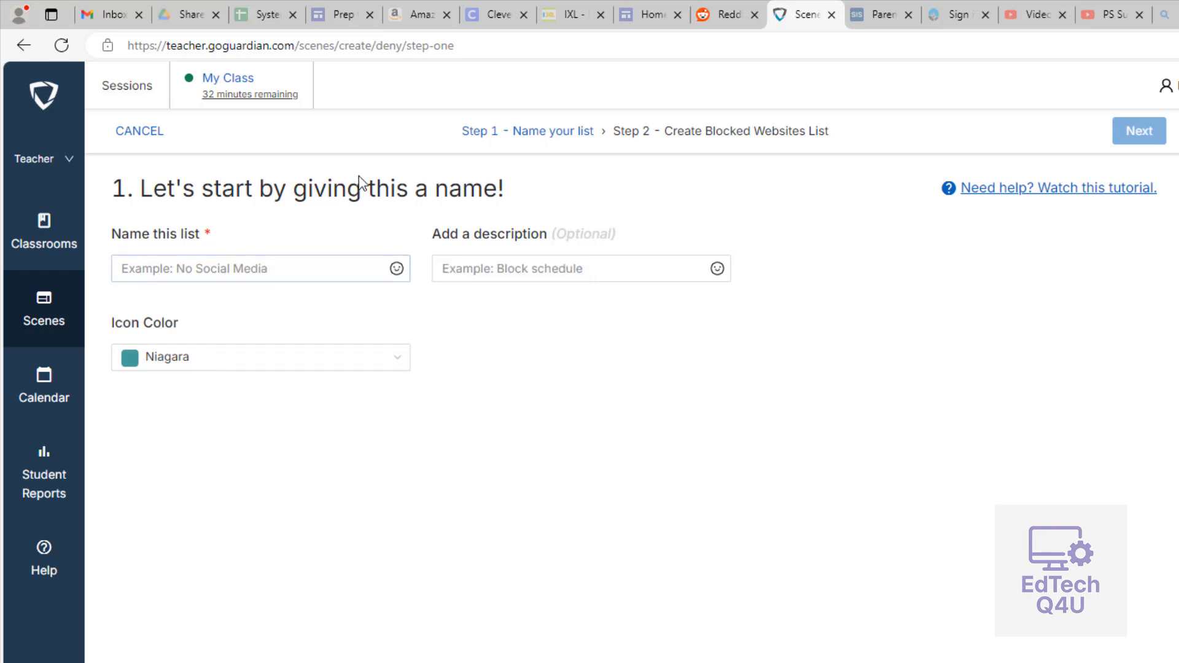
{"action": "left_click", "coordinate": [172, 270]}
{"action": "type", "text": "You"}
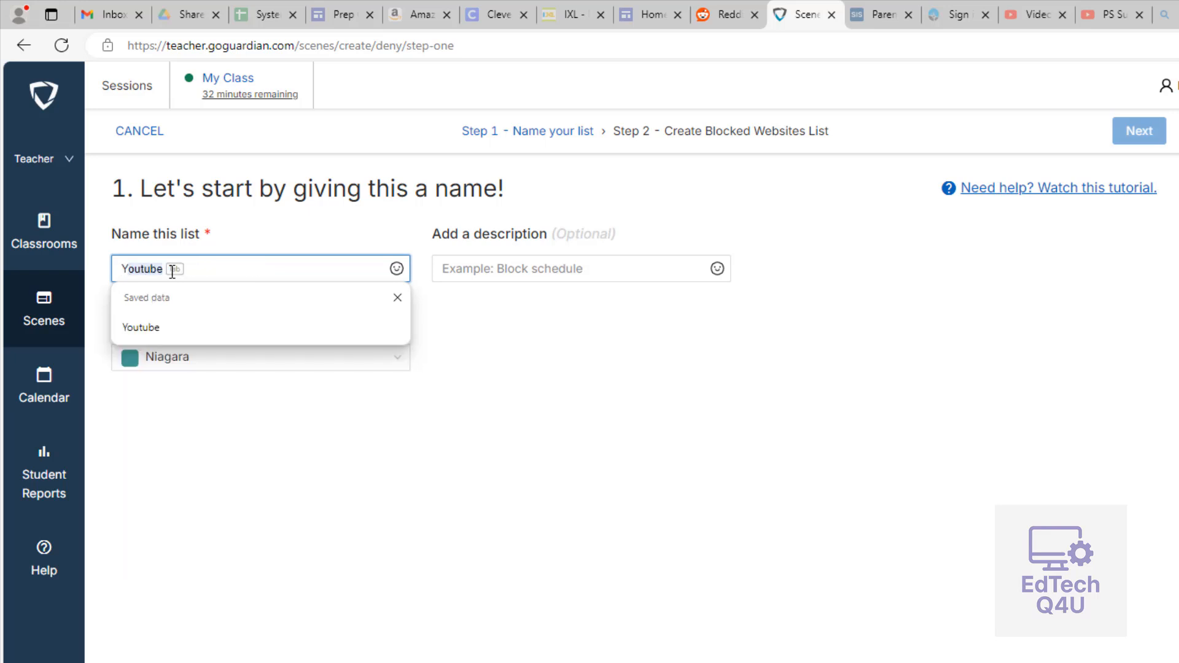
{"action": "type", "text": "tu"}
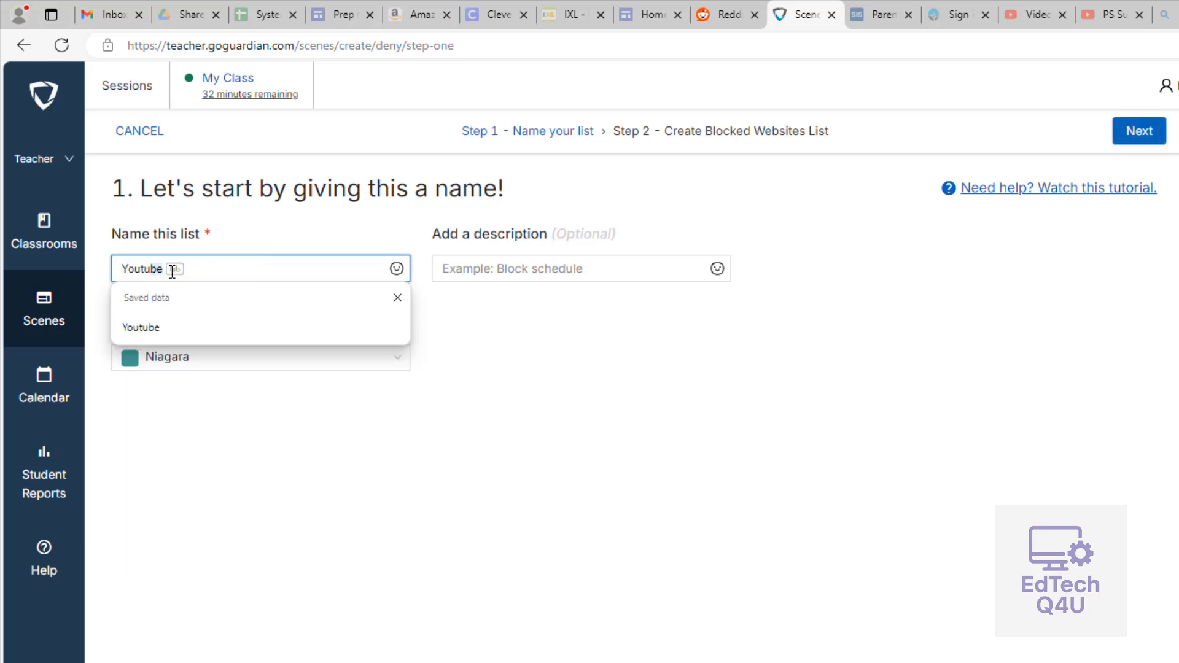
{"action": "type", "text": "be and Sports"}
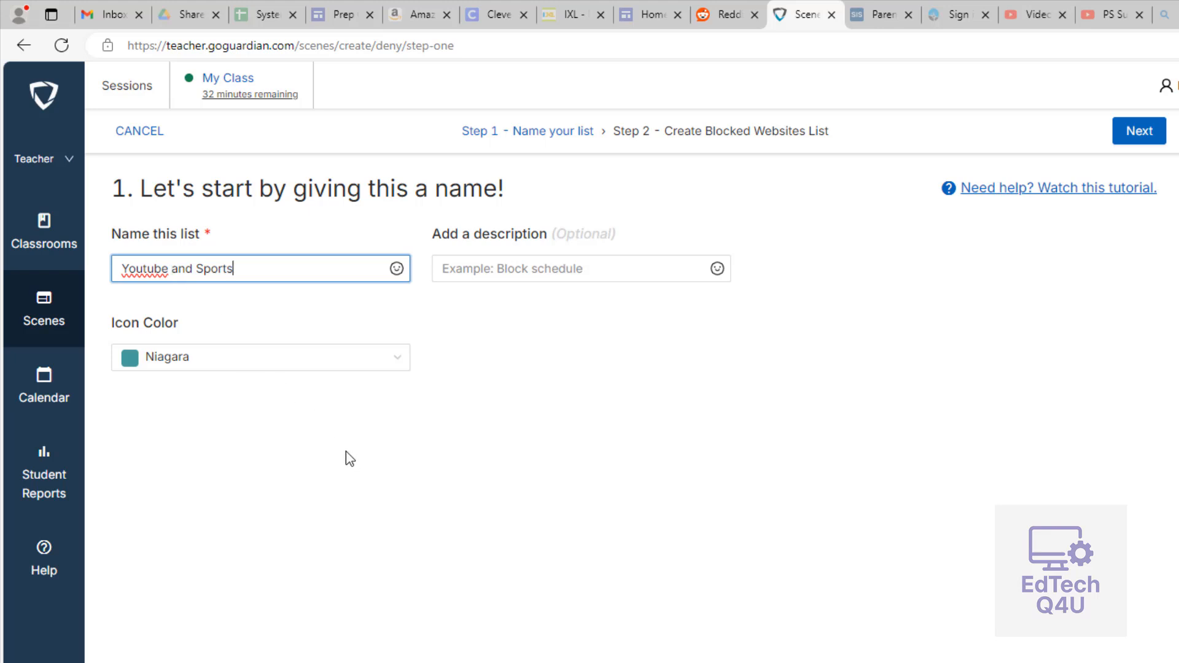
{"action": "left_click", "coordinate": [350, 459]}
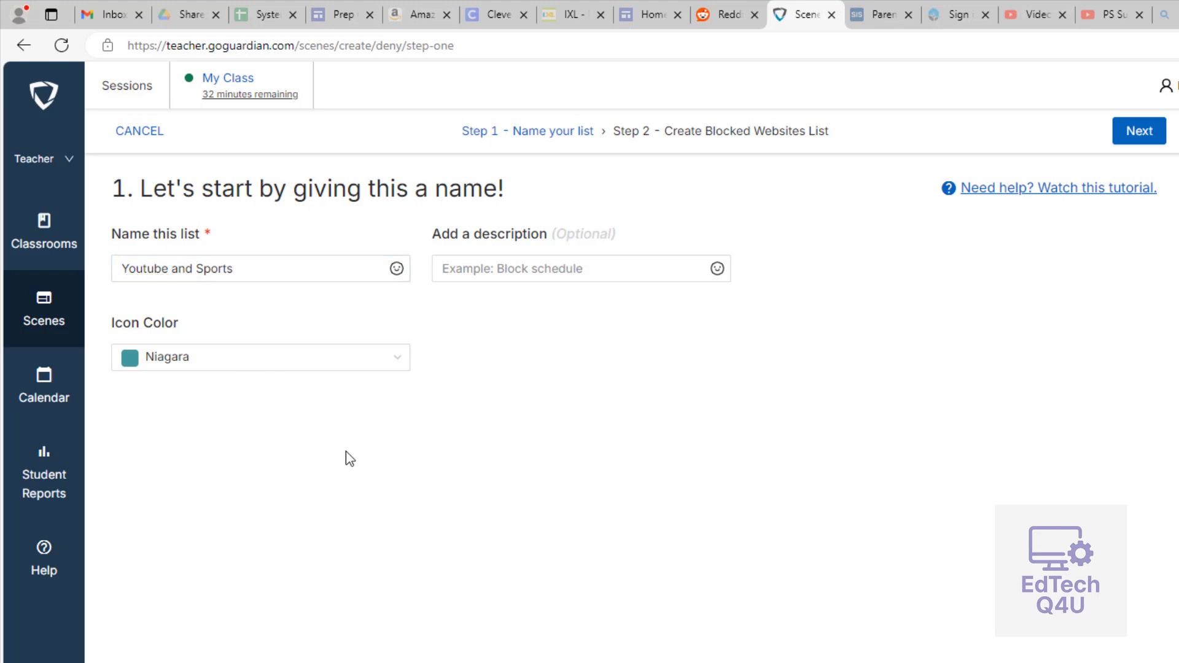
Give the list the description "Block Youtube and Major Sites" and a Vivid Violet icon color, and continue to choosing websites.
{"action": "left_click", "coordinate": [518, 277]}
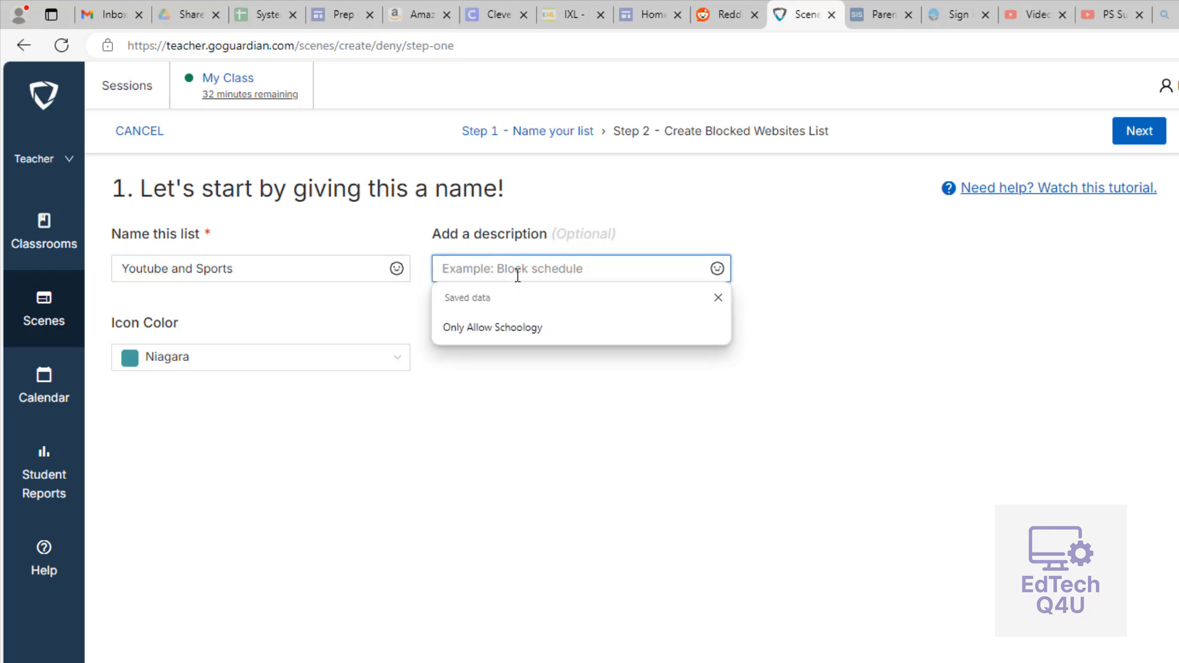
{"action": "type", "text": "Block Youtube and Major Sites"}
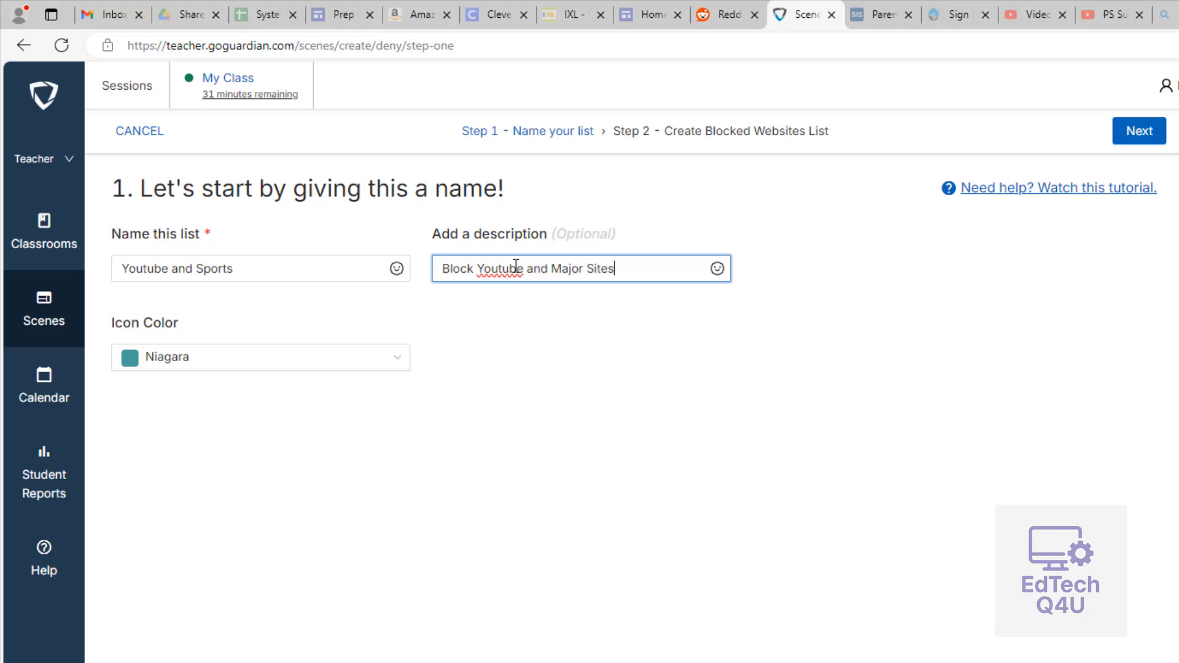
{"action": "left_click", "coordinate": [527, 362]}
{"action": "left_click", "coordinate": [267, 368]}
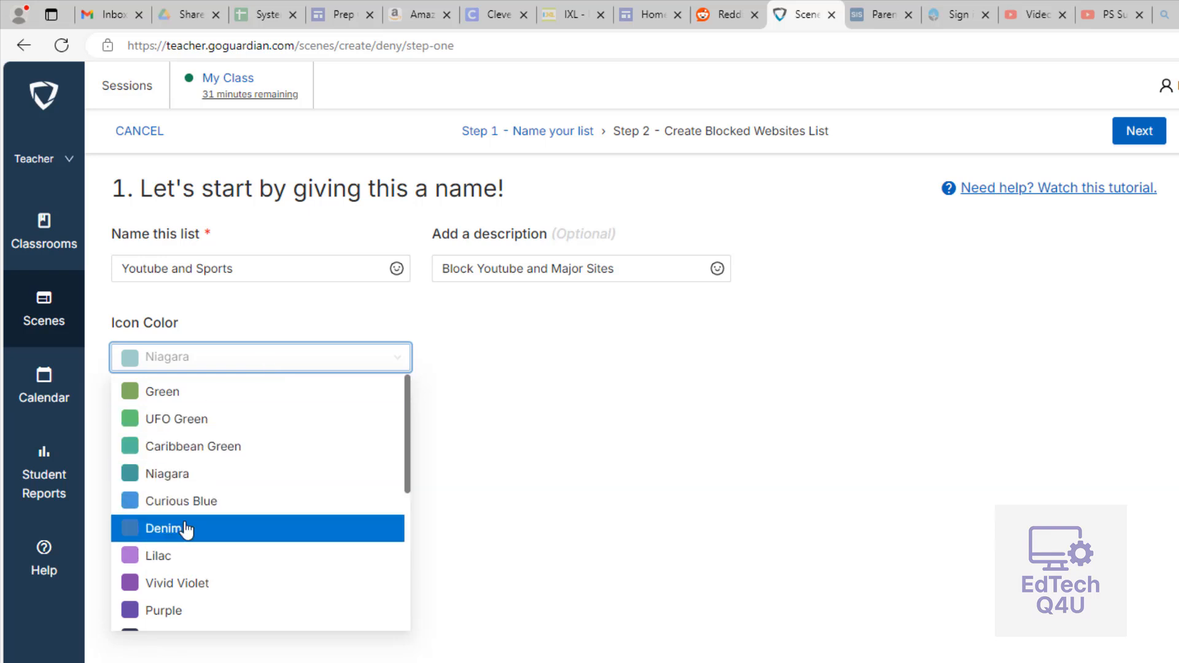
{"action": "scroll", "coordinate": [184, 528], "scroll_direction": "down", "scroll_amount": 2}
{"action": "left_click", "coordinate": [178, 477]}
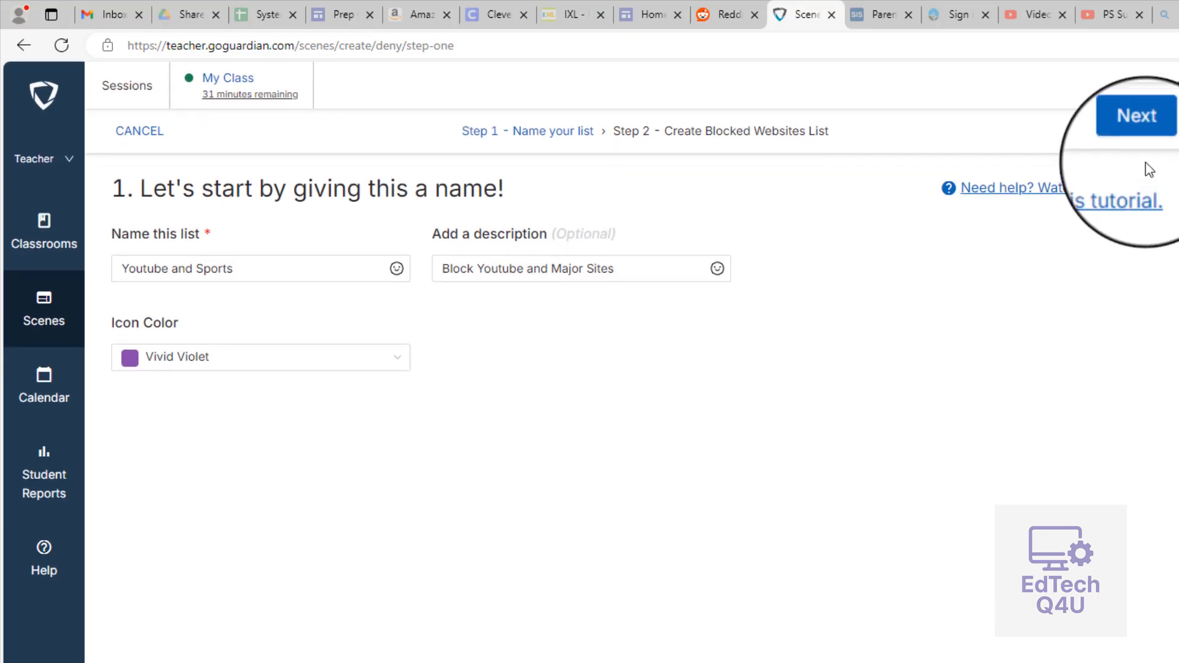
{"action": "left_click", "coordinate": [1140, 135]}
Search for "youtube" and add youtube.com to the blocked websites list.
{"action": "left_click", "coordinate": [411, 268]}
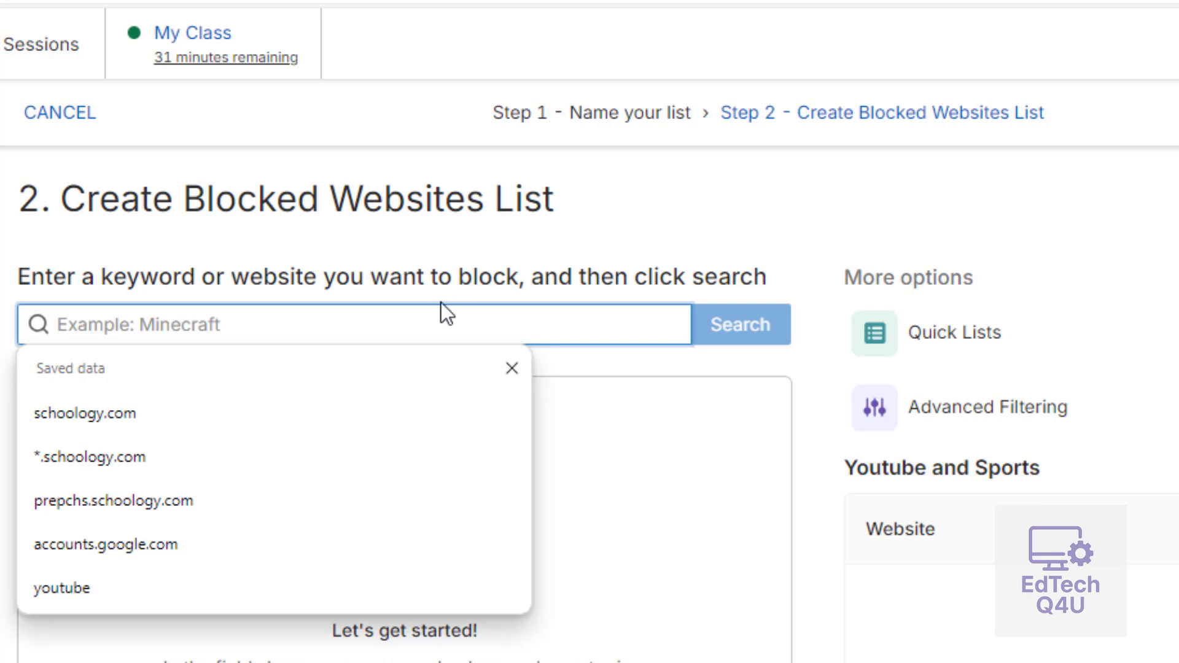
{"action": "type", "text": "youtube"}
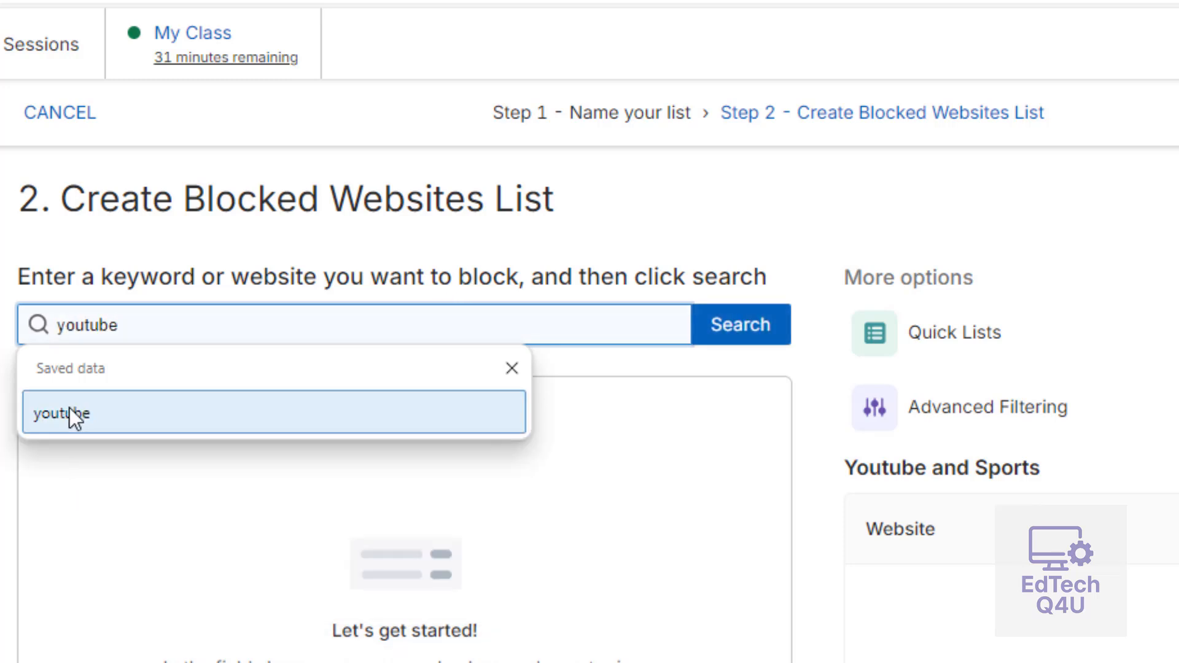
{"action": "left_click", "coordinate": [69, 411]}
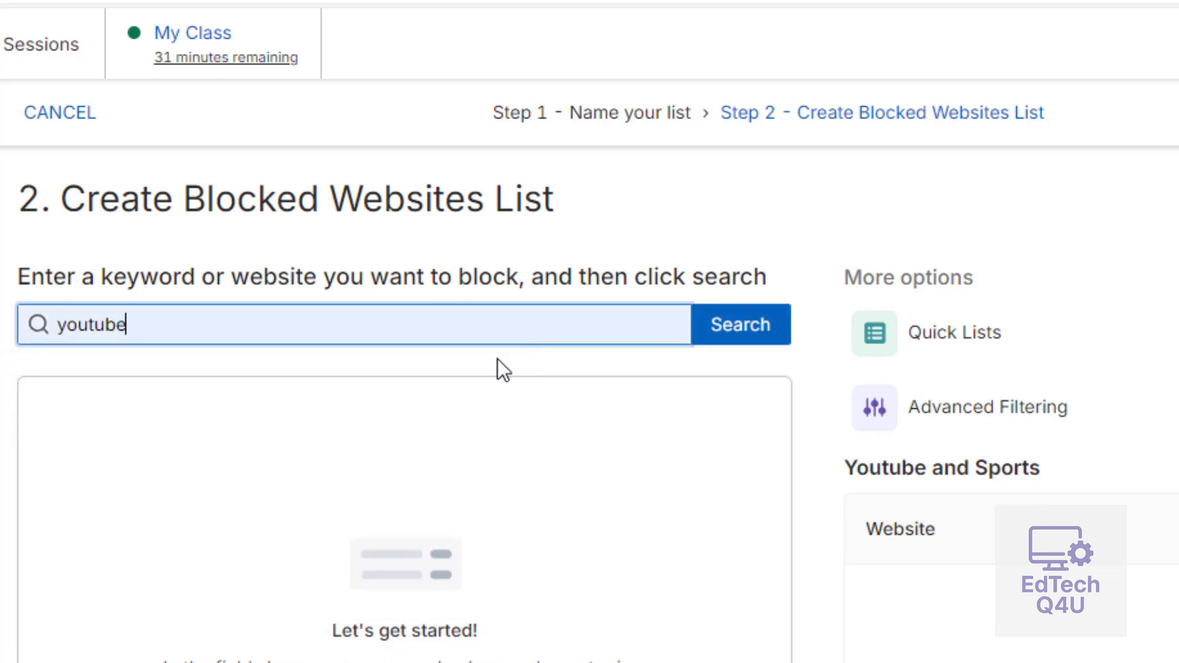
{"action": "left_click", "coordinate": [743, 331]}
{"action": "left_click", "coordinate": [744, 479]}
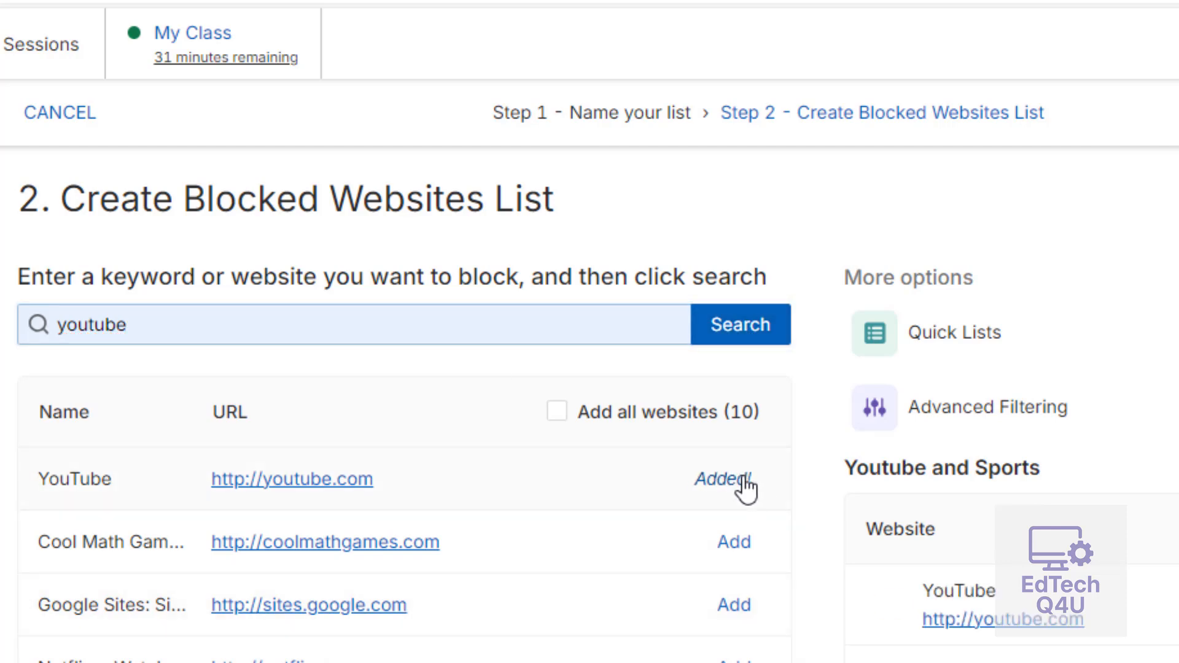
Search for "sports" and add cbssports.com, foxsports.com, espn.com and easports.com to the blocked list.
{"action": "double_click", "coordinate": [221, 336]}
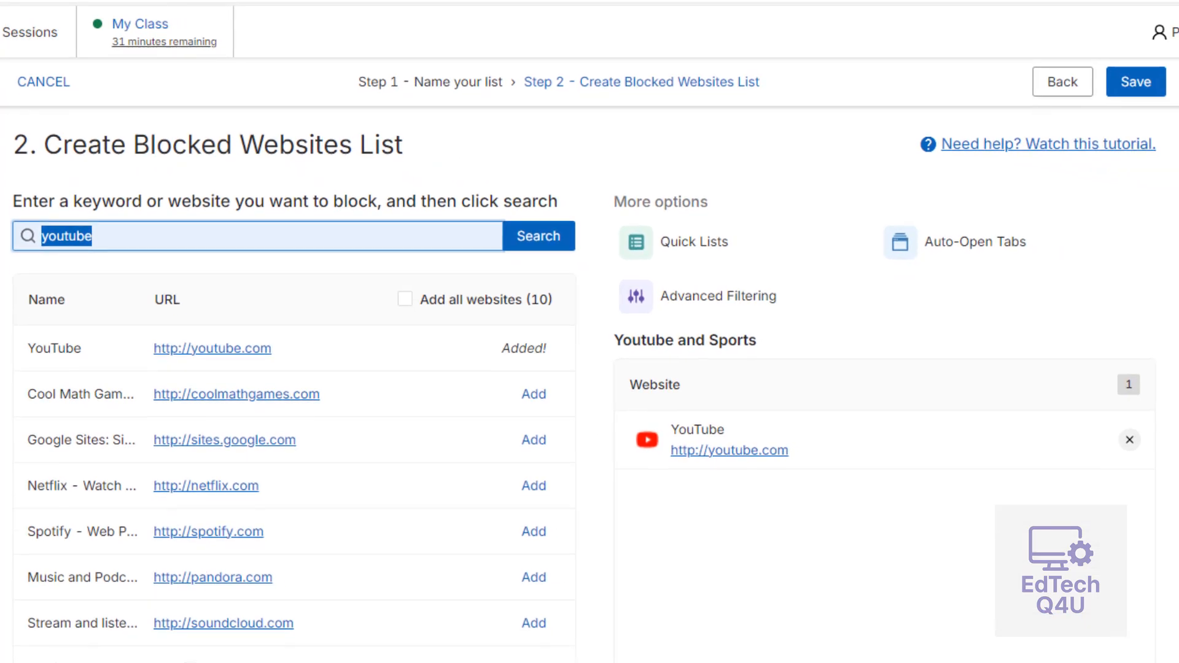
{"action": "type", "text": "sports"}
{"action": "key", "text": "Return"}
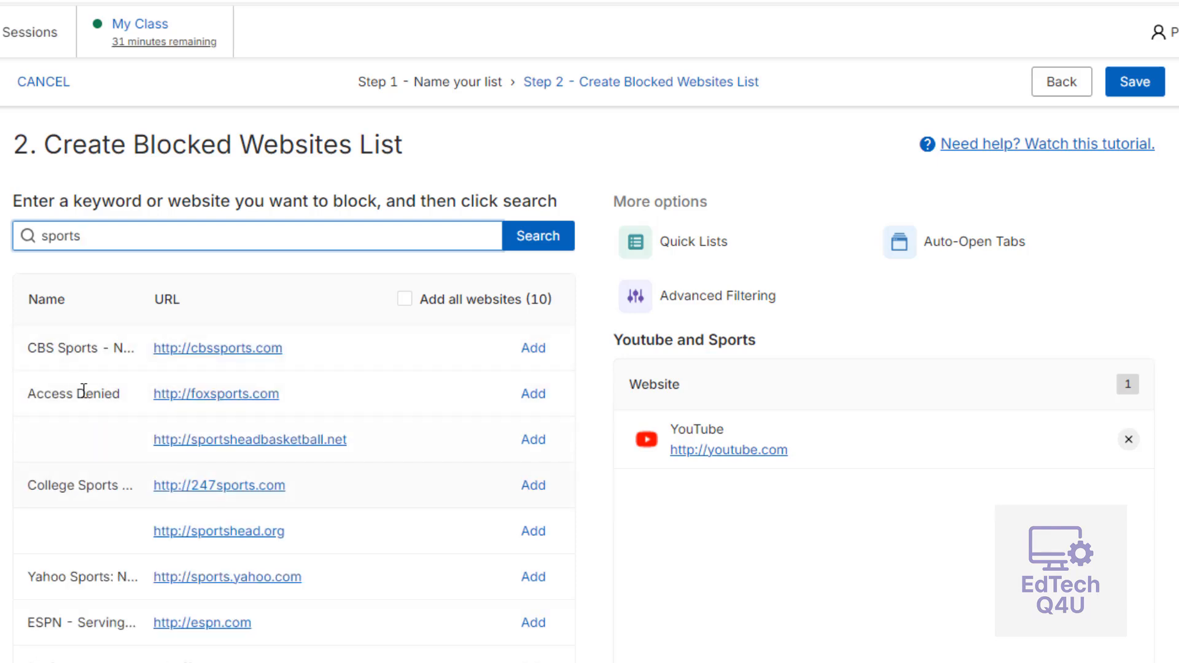
{"action": "left_click", "coordinate": [543, 355]}
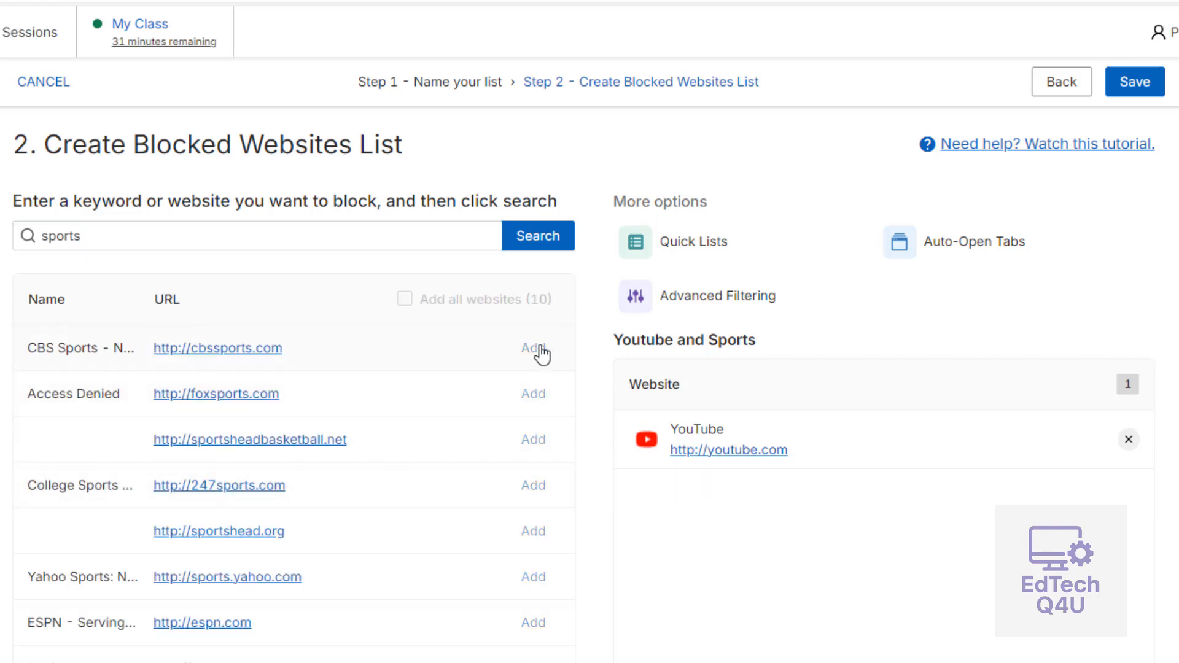
{"action": "left_click", "coordinate": [535, 396]}
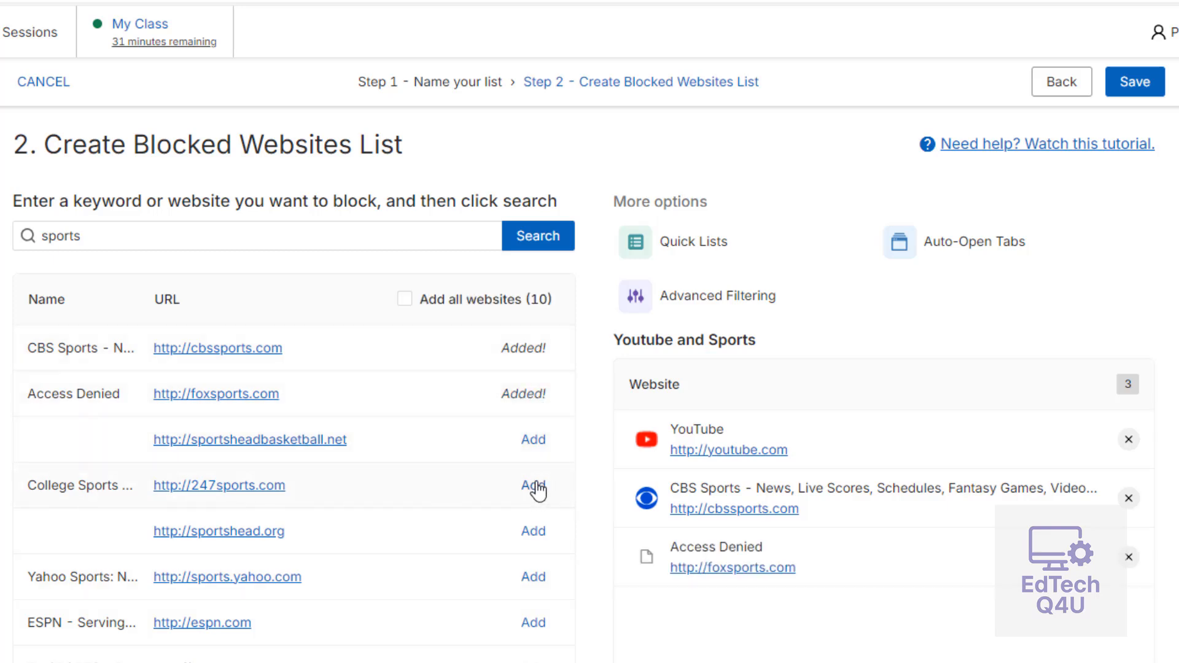
{"action": "left_click", "coordinate": [530, 625]}
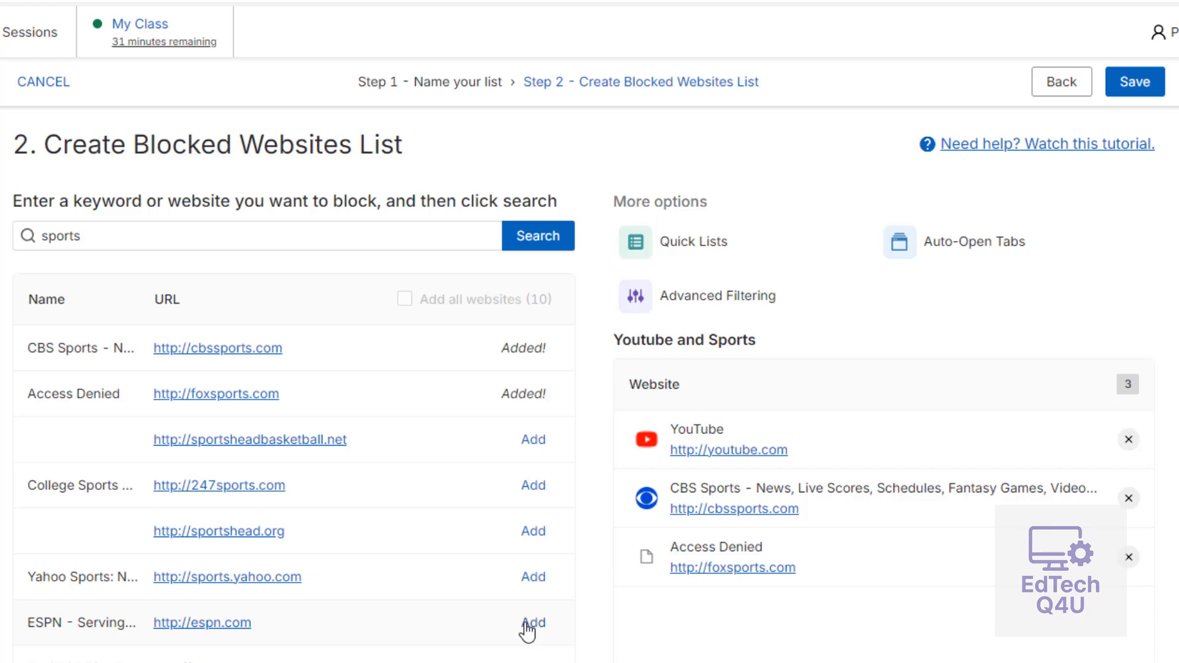
{"action": "left_click", "coordinate": [533, 659]}
{"action": "scroll", "coordinate": [345, 598], "scroll_direction": "down", "scroll_amount": 1}
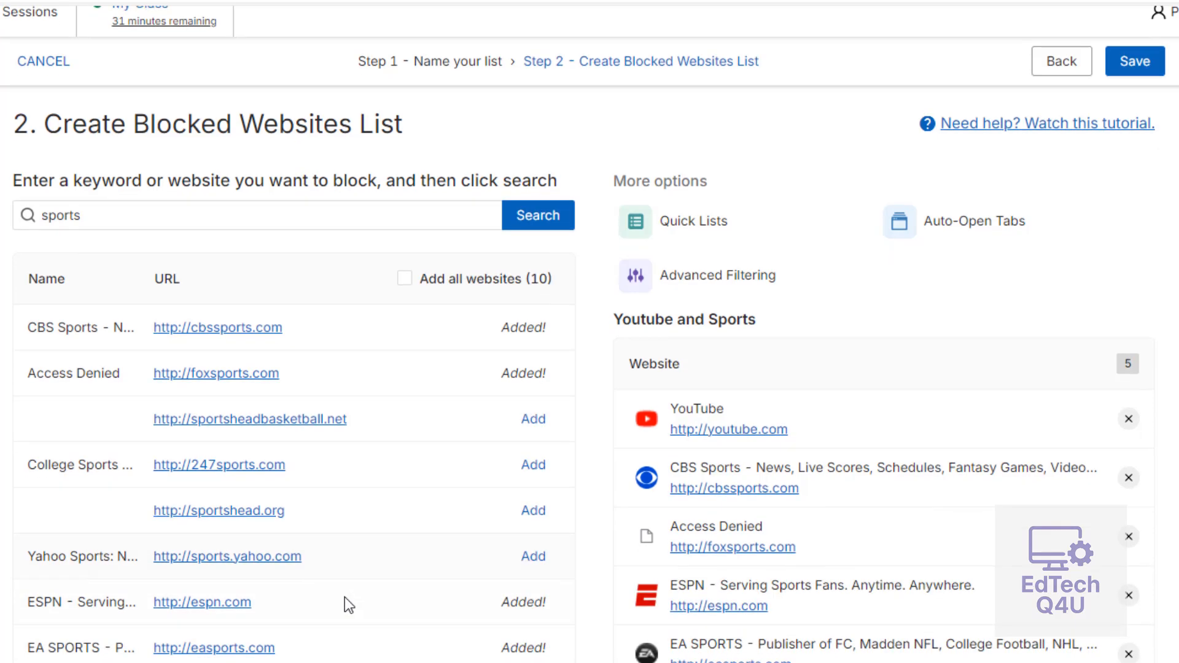
{"action": "scroll", "coordinate": [345, 597], "scroll_direction": "up", "scroll_amount": 1}
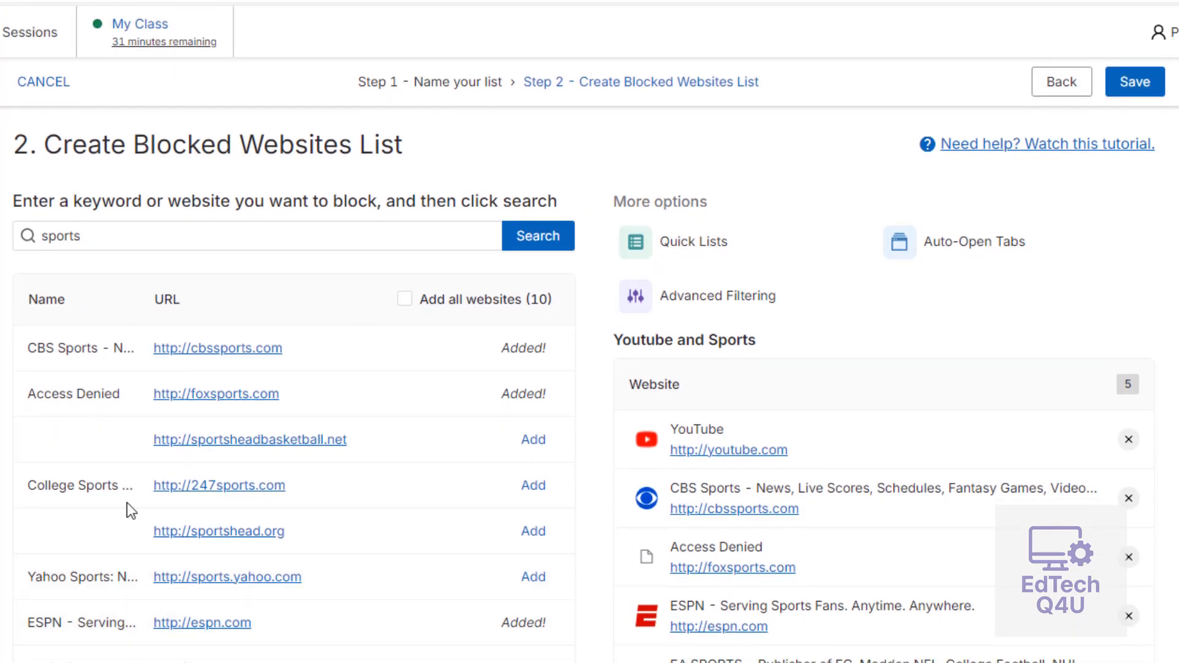
Add all websites from the sports search results to the blocked list and save the scene.
{"action": "left_click", "coordinate": [133, 236]}
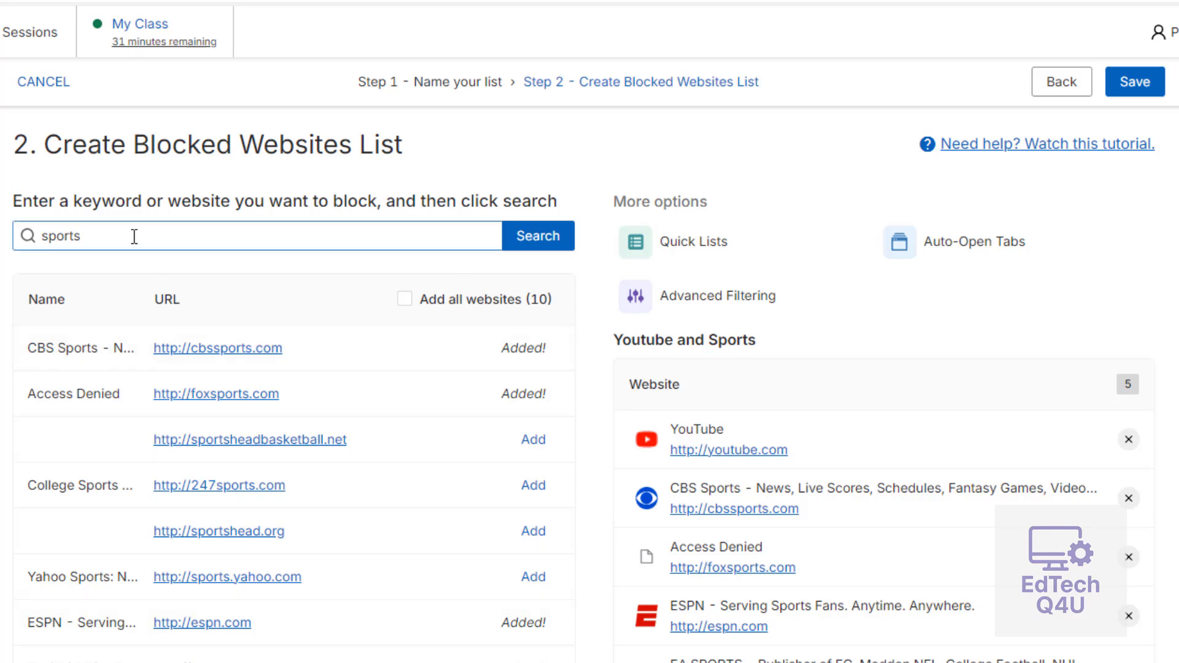
{"action": "left_click", "coordinate": [405, 301]}
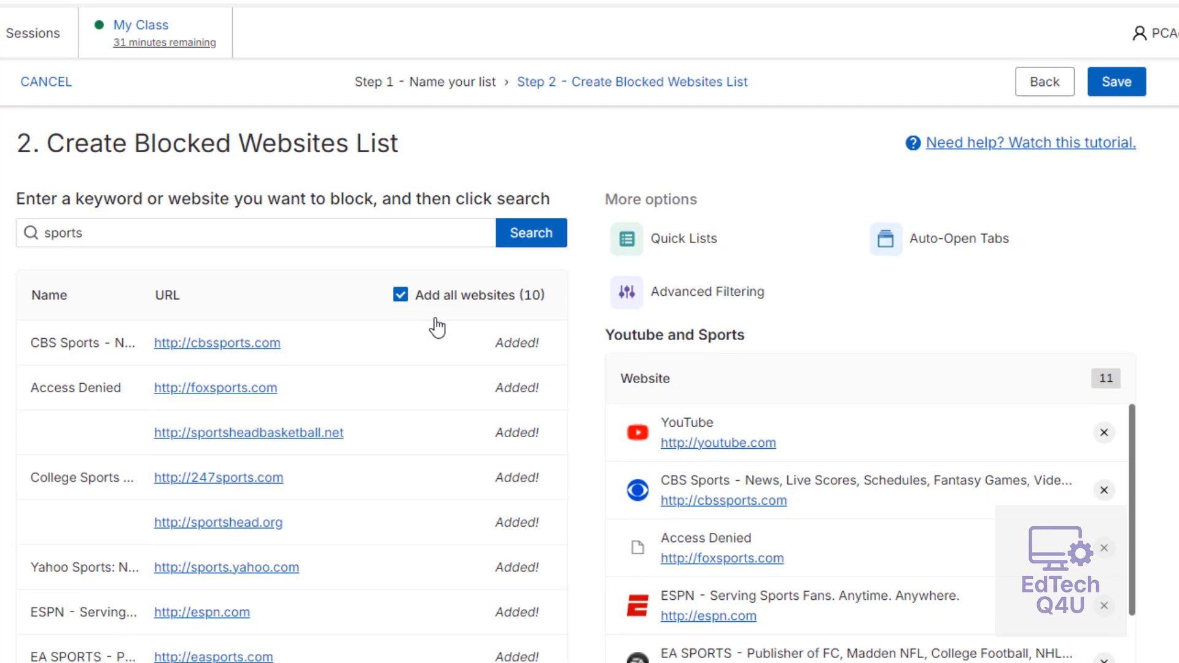
{"action": "scroll", "coordinate": [1057, 606], "scroll_direction": "down", "scroll_amount": 3}
{"action": "scroll", "coordinate": [1058, 607], "scroll_direction": "up", "scroll_amount": 3}
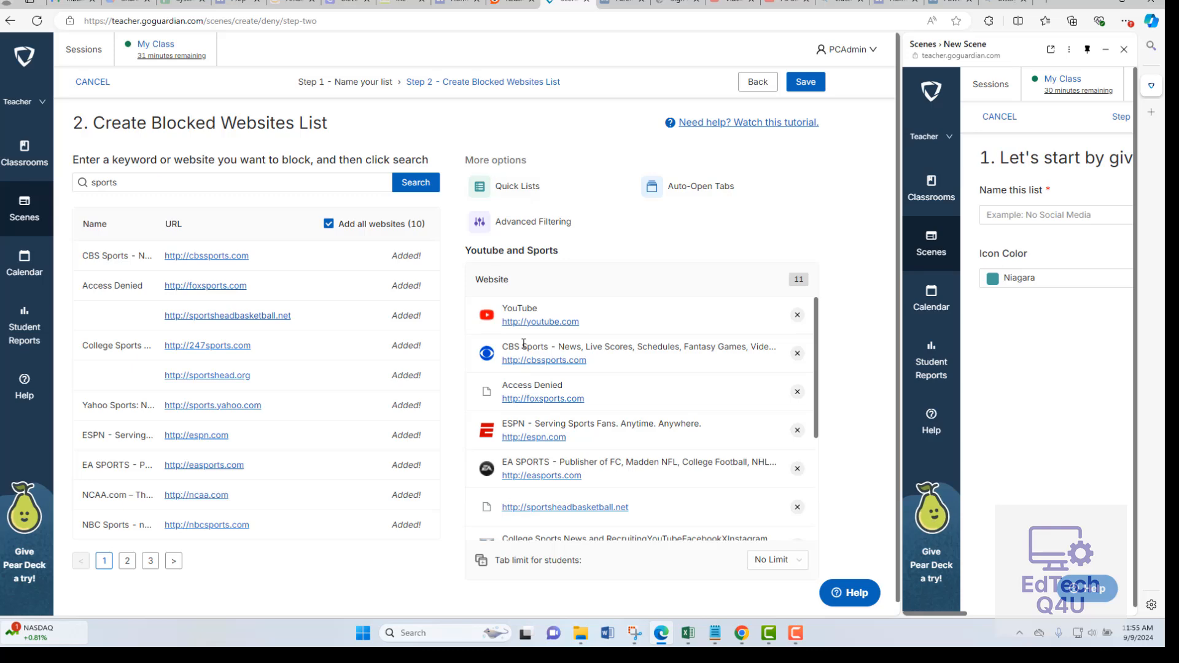
{"action": "left_click", "coordinate": [805, 82]}
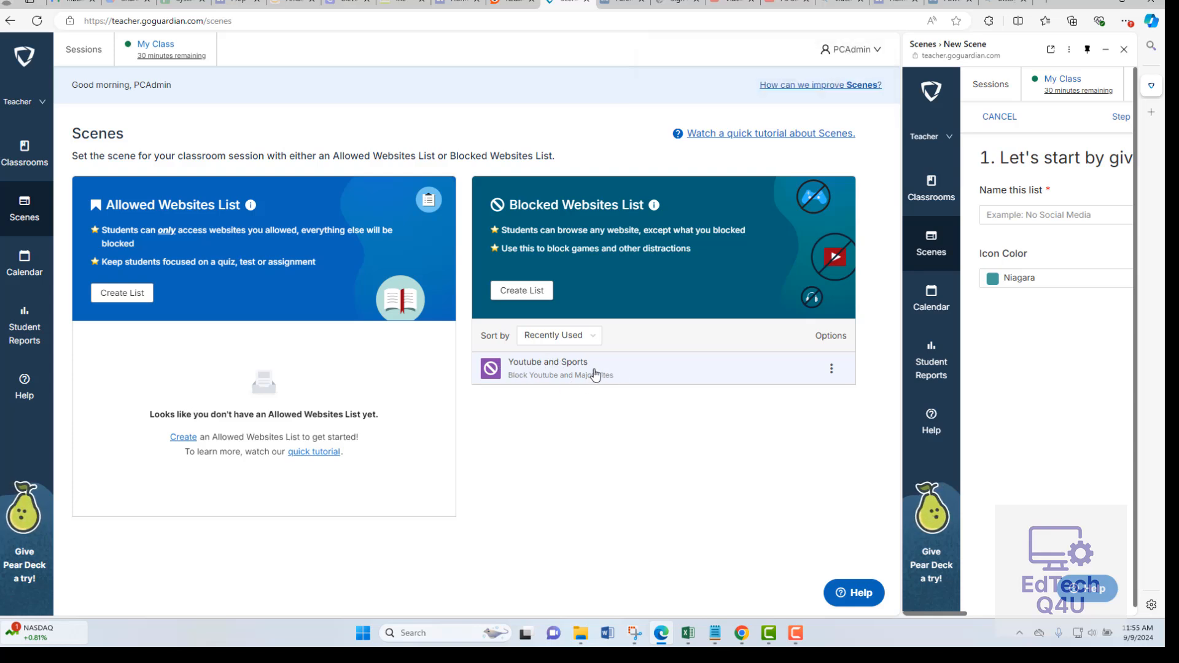
Start another blocked websites list and name it "Youtube Only".
{"action": "left_click", "coordinate": [519, 292]}
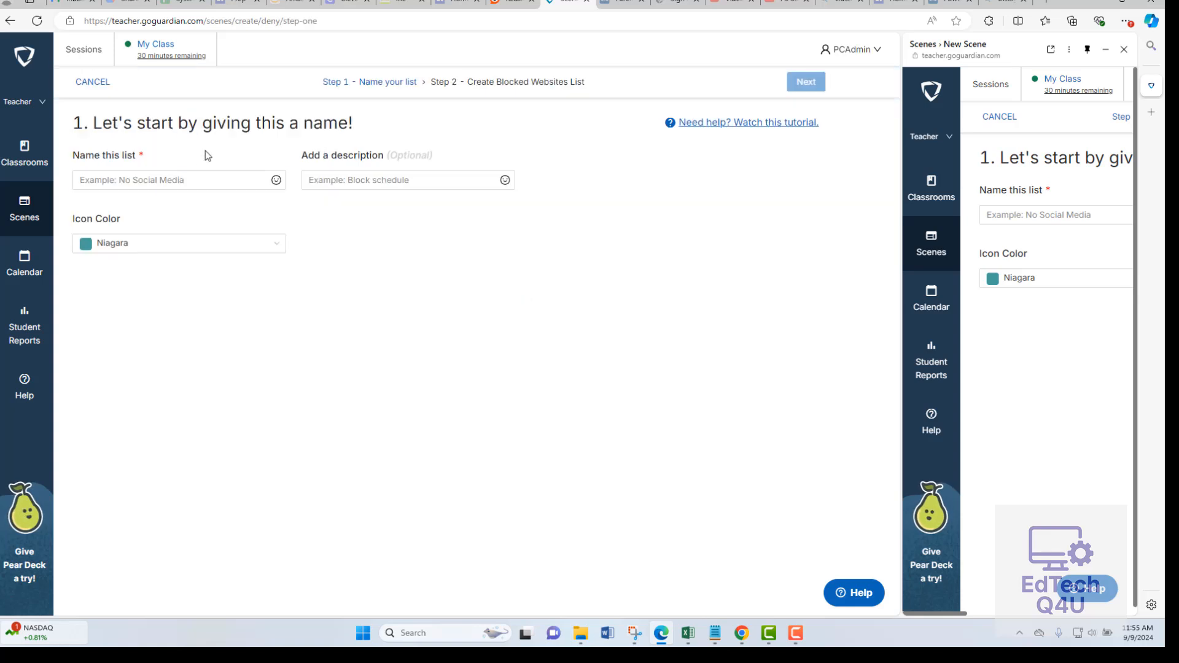
{"action": "left_click", "coordinate": [198, 179]}
{"action": "type", "text": "Y"}
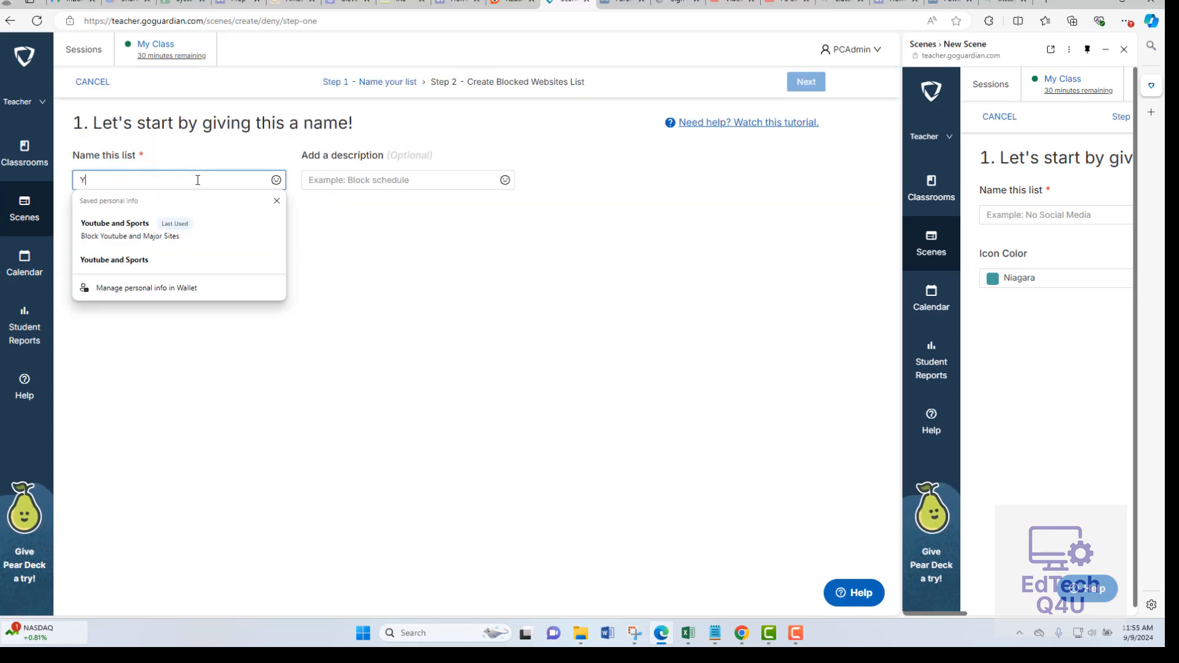
{"action": "type", "text": "outube "}
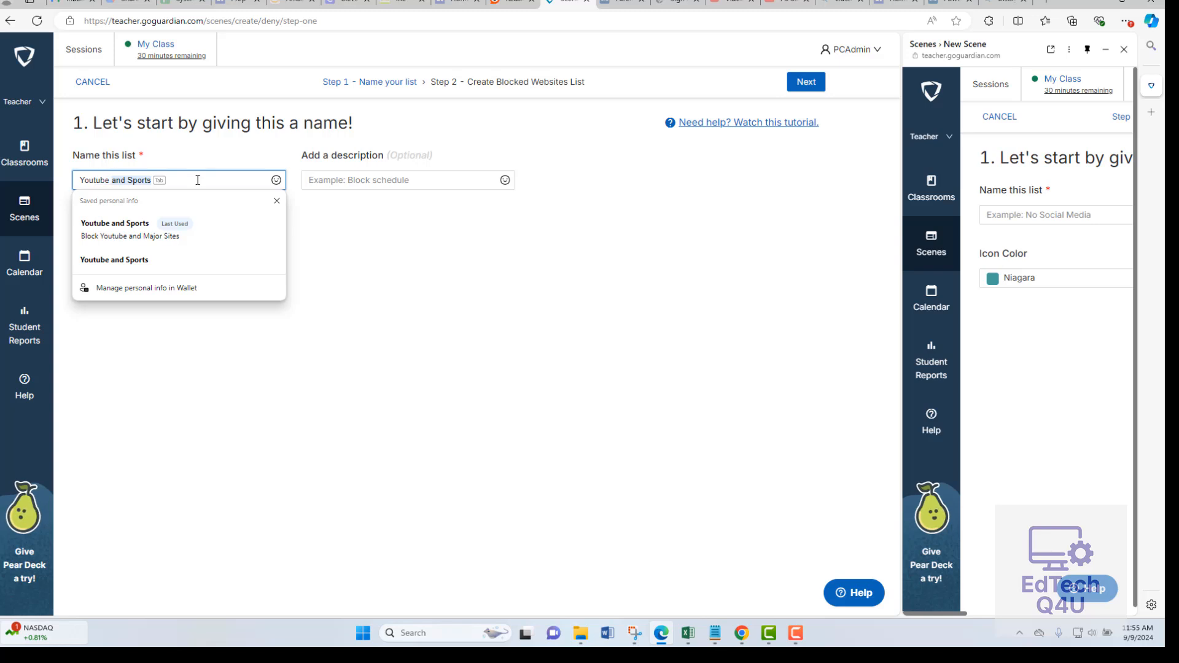
{"action": "type", "text": "Only"}
{"action": "left_click", "coordinate": [215, 335]}
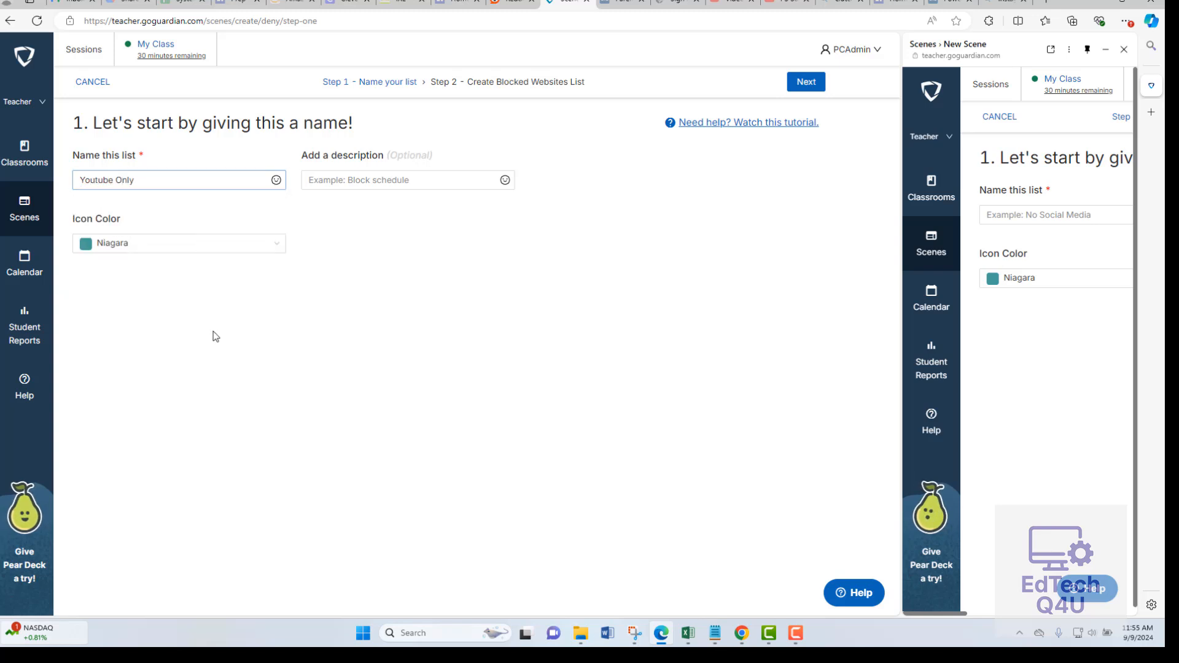
Give the list the description "Only Block Youtube" and set its icon color to Golden Poppy.
{"action": "left_click", "coordinate": [351, 183]}
{"action": "type", "text": "Only Block"}
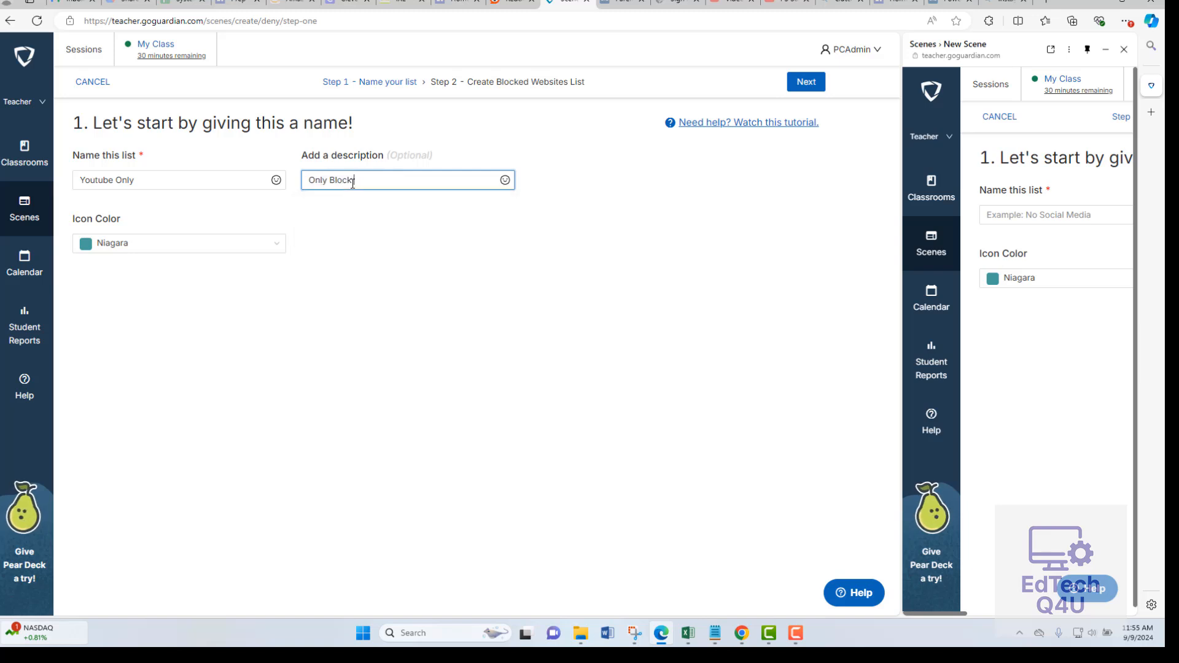
{"action": "type", "text": " Youtube"}
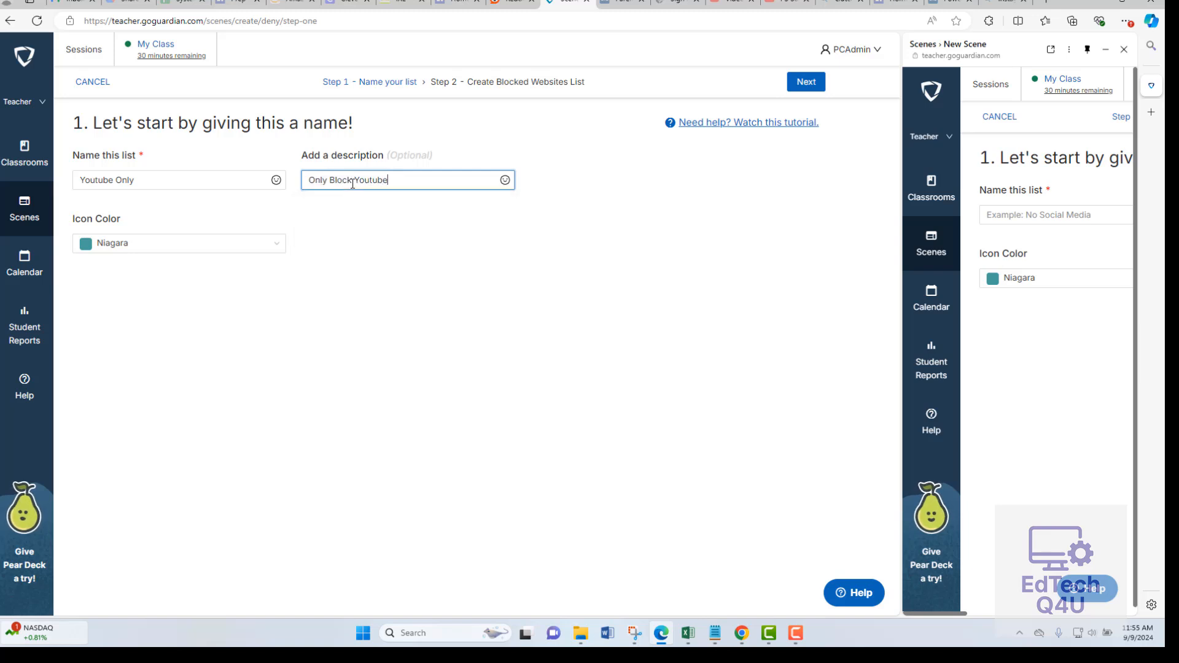
{"action": "left_click", "coordinate": [376, 276]}
{"action": "left_click", "coordinate": [273, 244]}
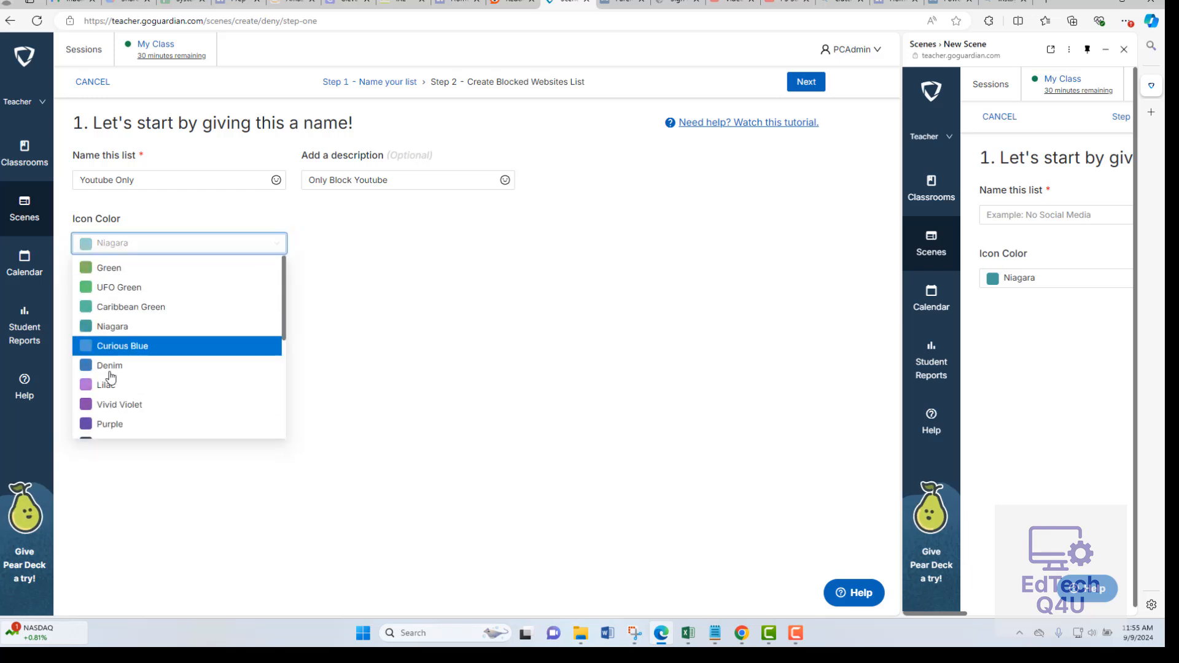
{"action": "scroll", "coordinate": [110, 377], "scroll_direction": "down", "scroll_amount": 5}
{"action": "scroll", "coordinate": [110, 381], "scroll_direction": "up", "scroll_amount": 1}
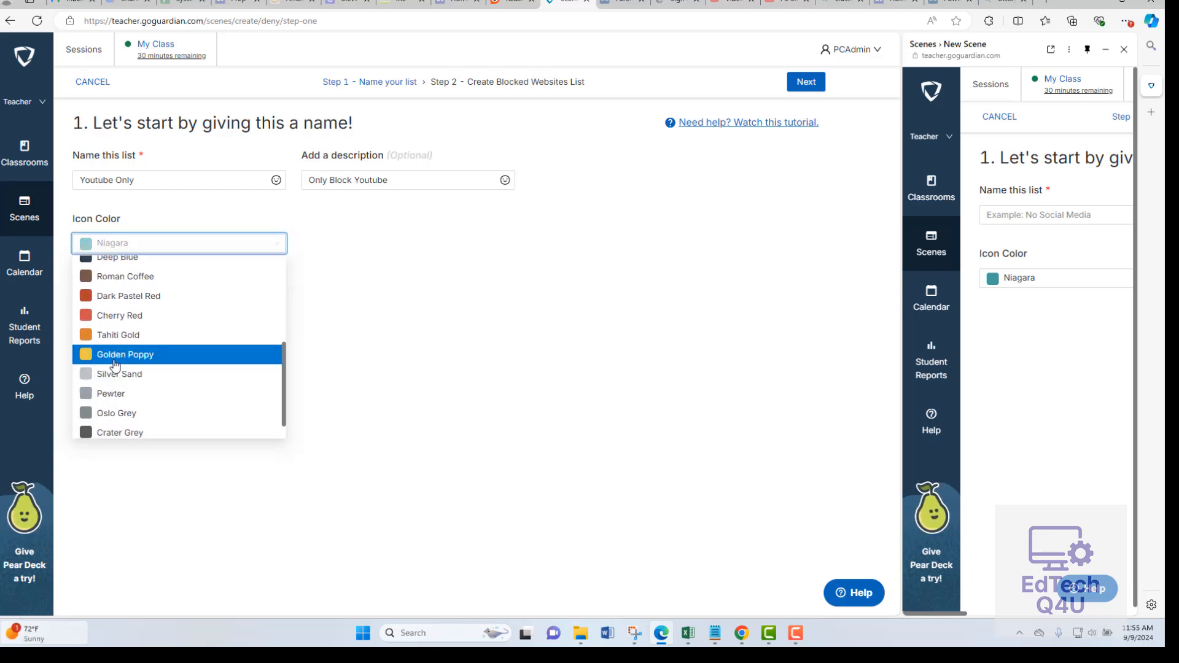
{"action": "left_click", "coordinate": [111, 351]}
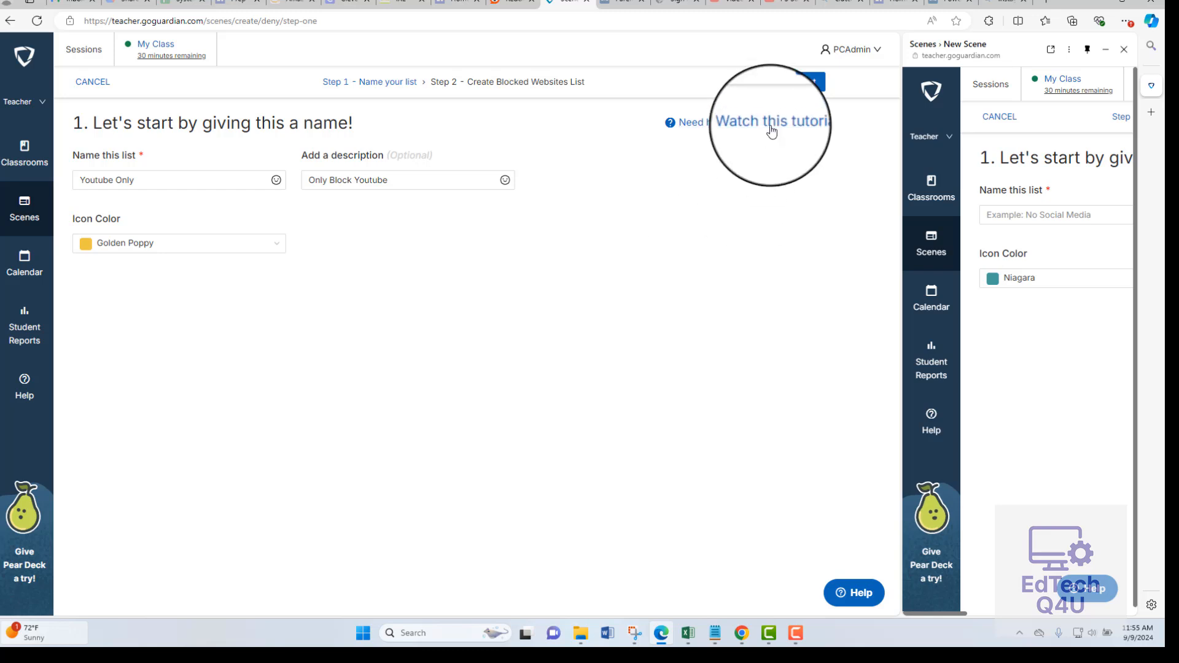
Search for "youtube", add youtube.com to the Youtube Only blocked list, and save the scene.
{"action": "left_click", "coordinate": [806, 82]}
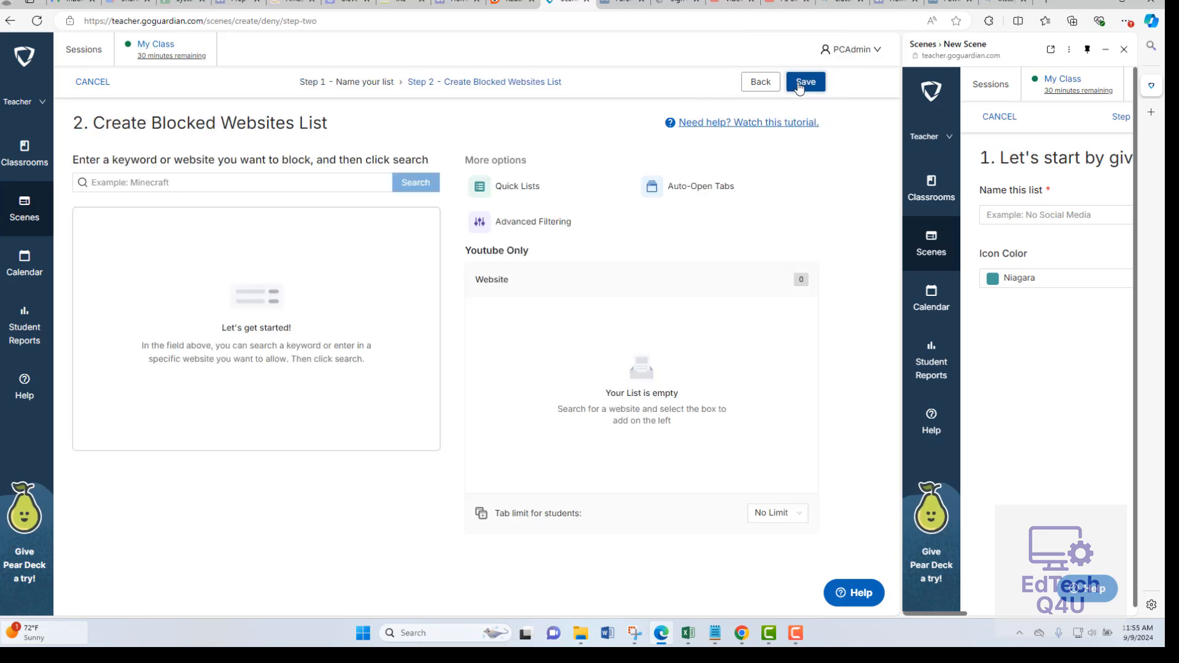
{"action": "left_click", "coordinate": [185, 184]}
{"action": "type", "text": "you"}
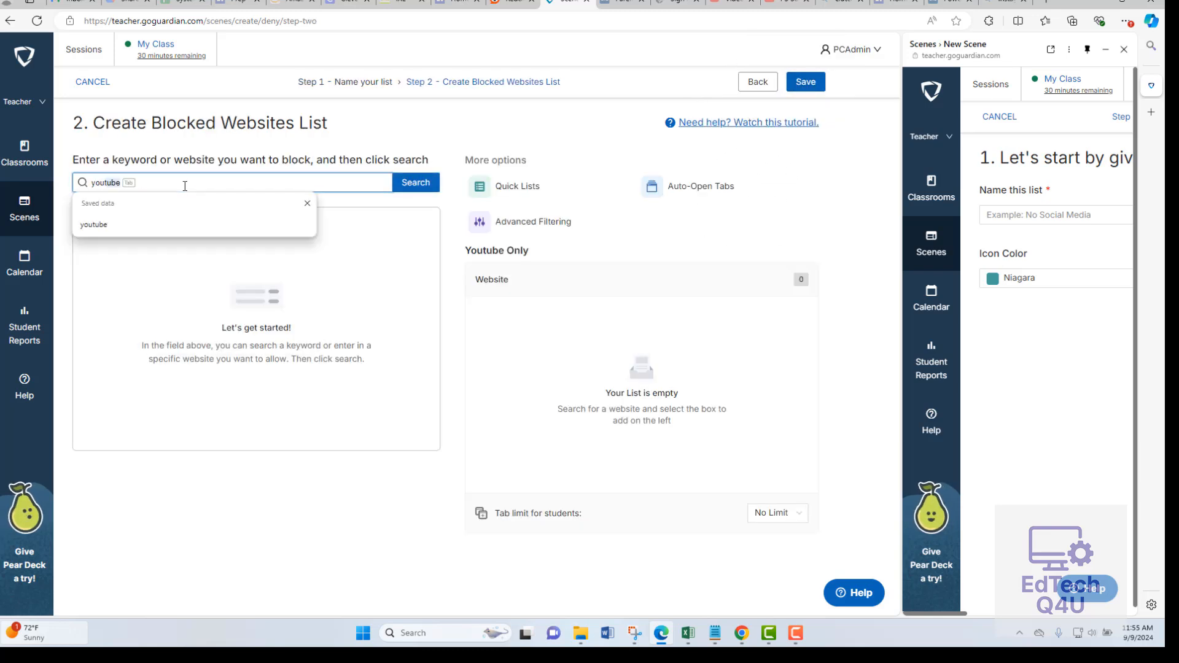
{"action": "key", "text": "Tab"}
{"action": "left_click", "coordinate": [406, 183]}
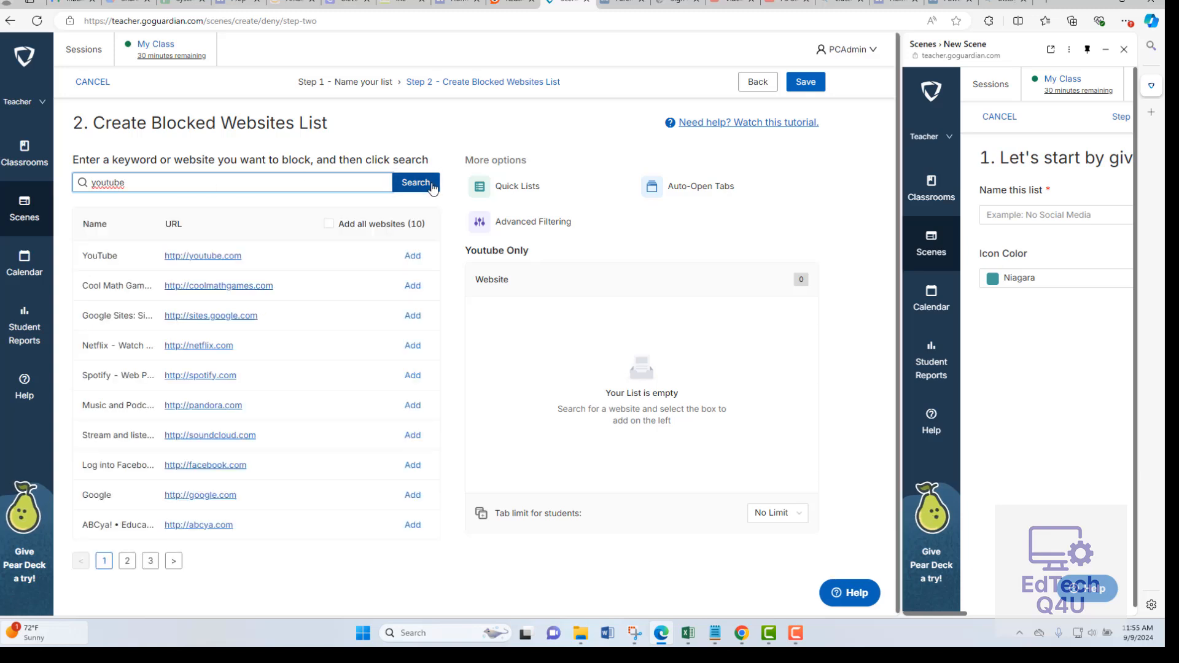
{"action": "left_click", "coordinate": [413, 255]}
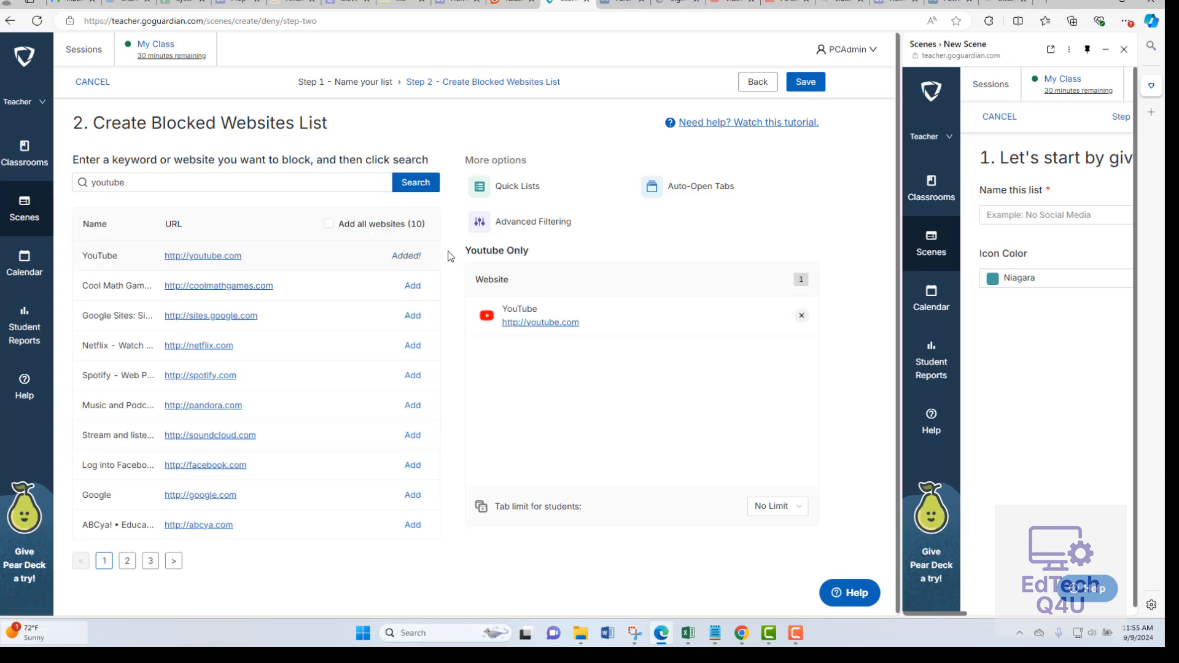
{"action": "left_click", "coordinate": [806, 81]}
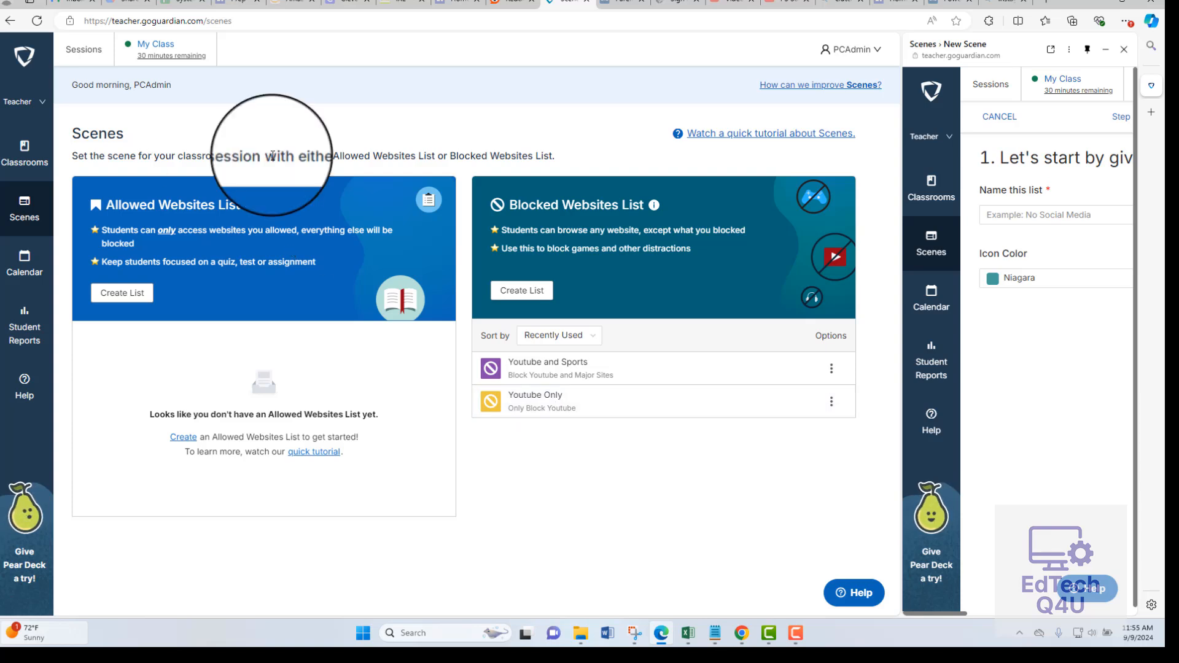
In the My Class live session, apply the Youtube and Sports scene to the listed student.
{"action": "left_click", "coordinate": [154, 57]}
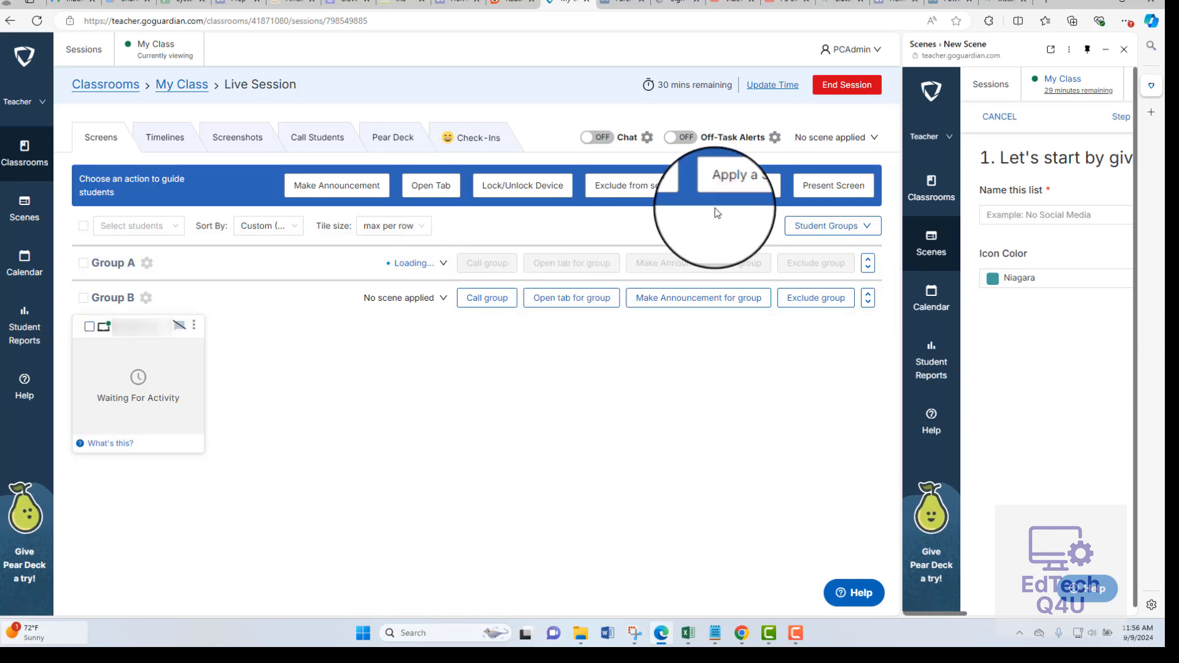
{"action": "left_click", "coordinate": [742, 185]}
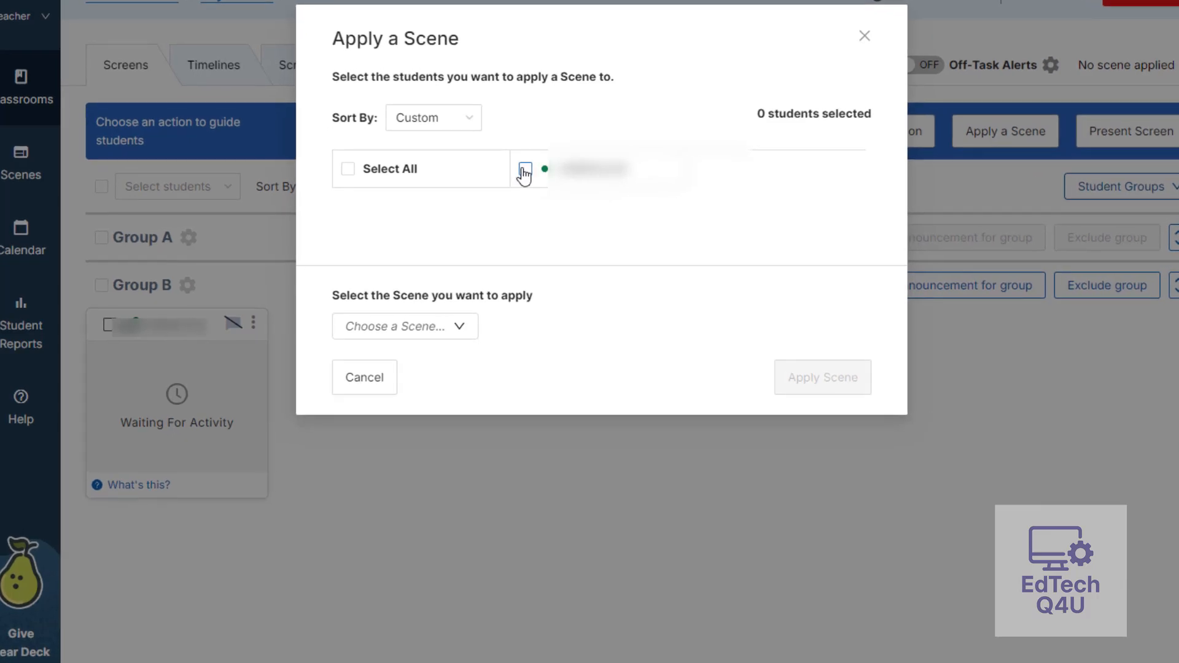
{"action": "left_click", "coordinate": [403, 210]}
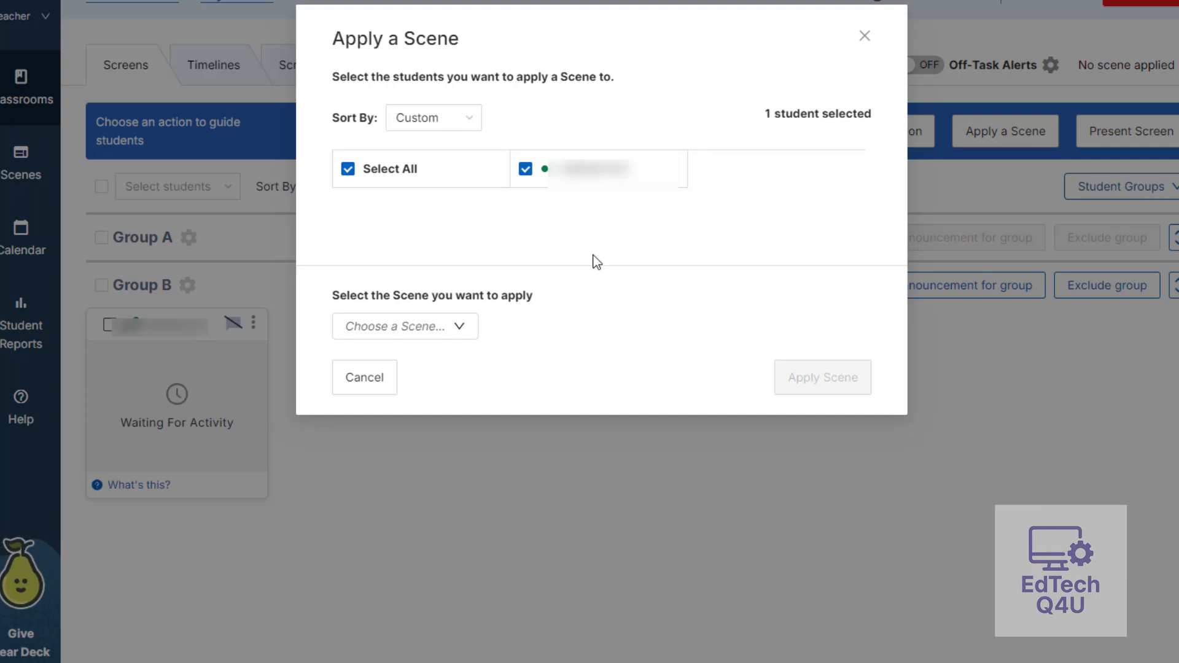
{"action": "left_click", "coordinate": [462, 332]}
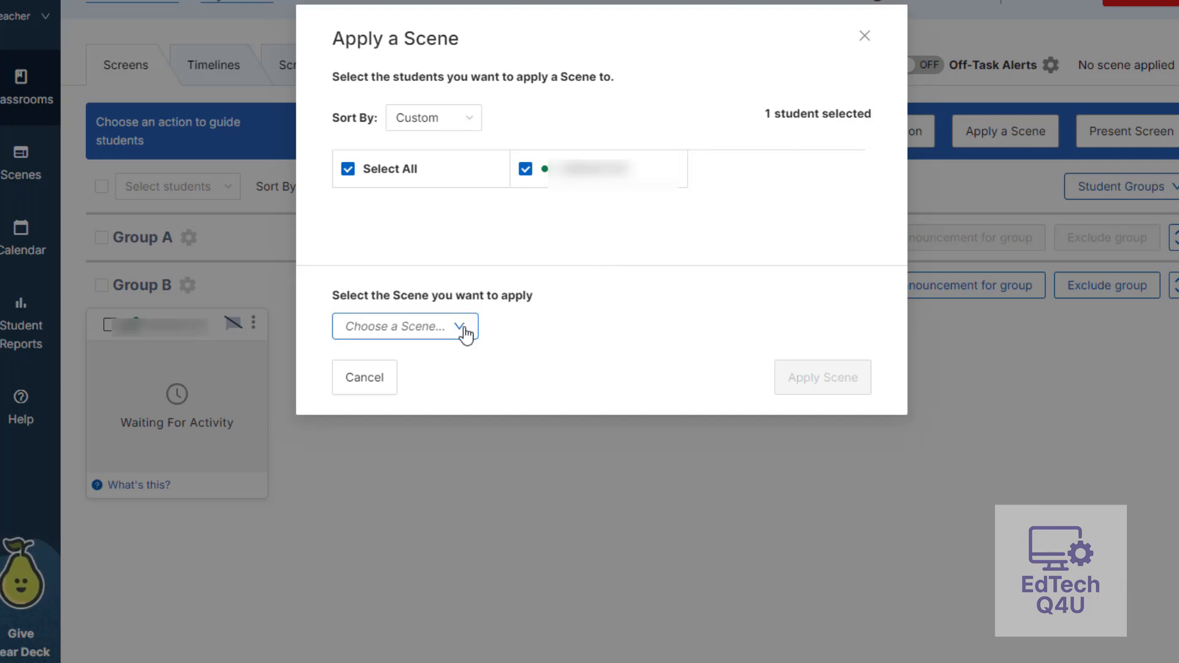
{"action": "left_click", "coordinate": [464, 332]}
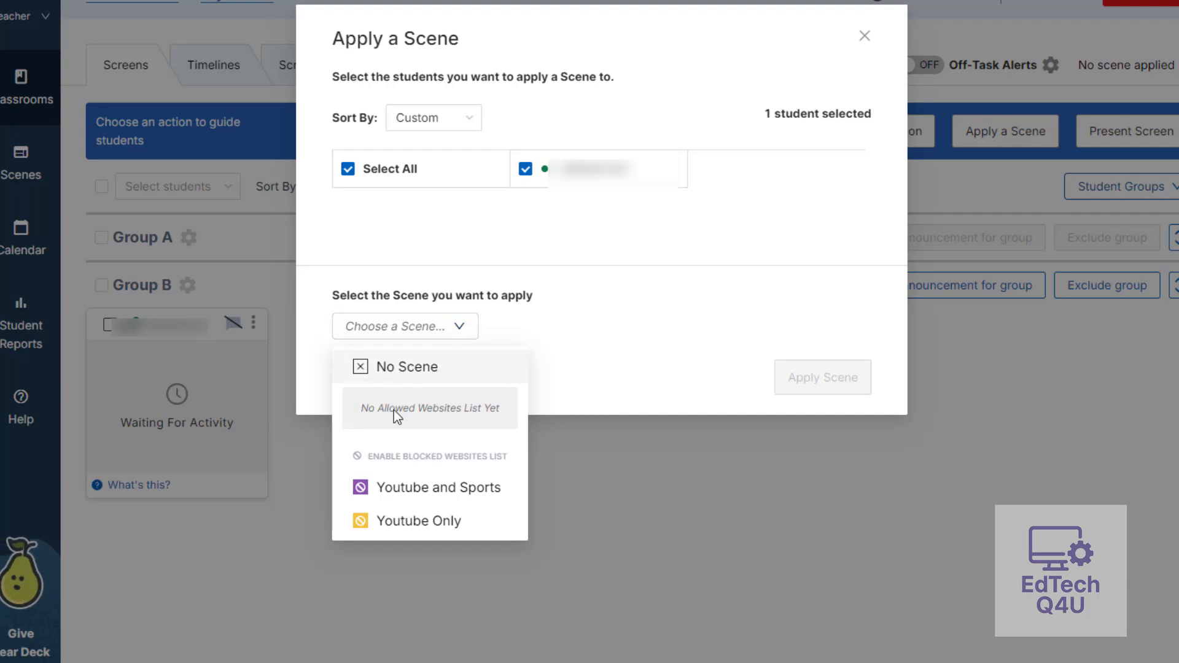
{"action": "left_click", "coordinate": [431, 490]}
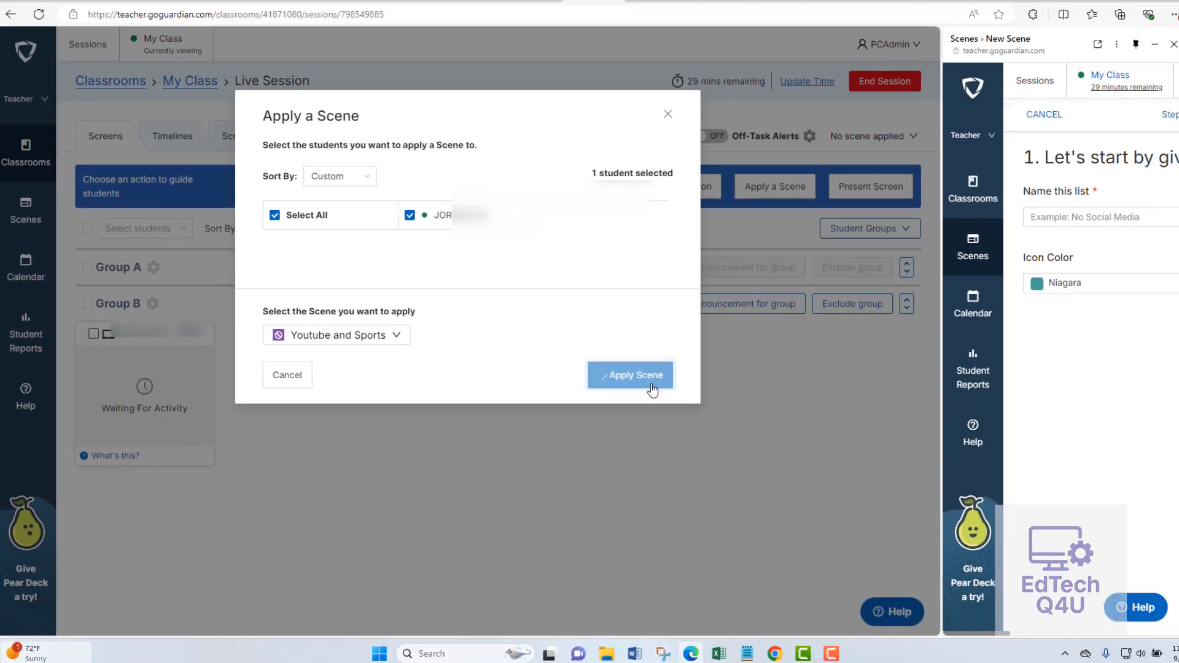
{"action": "left_click", "coordinate": [804, 393]}
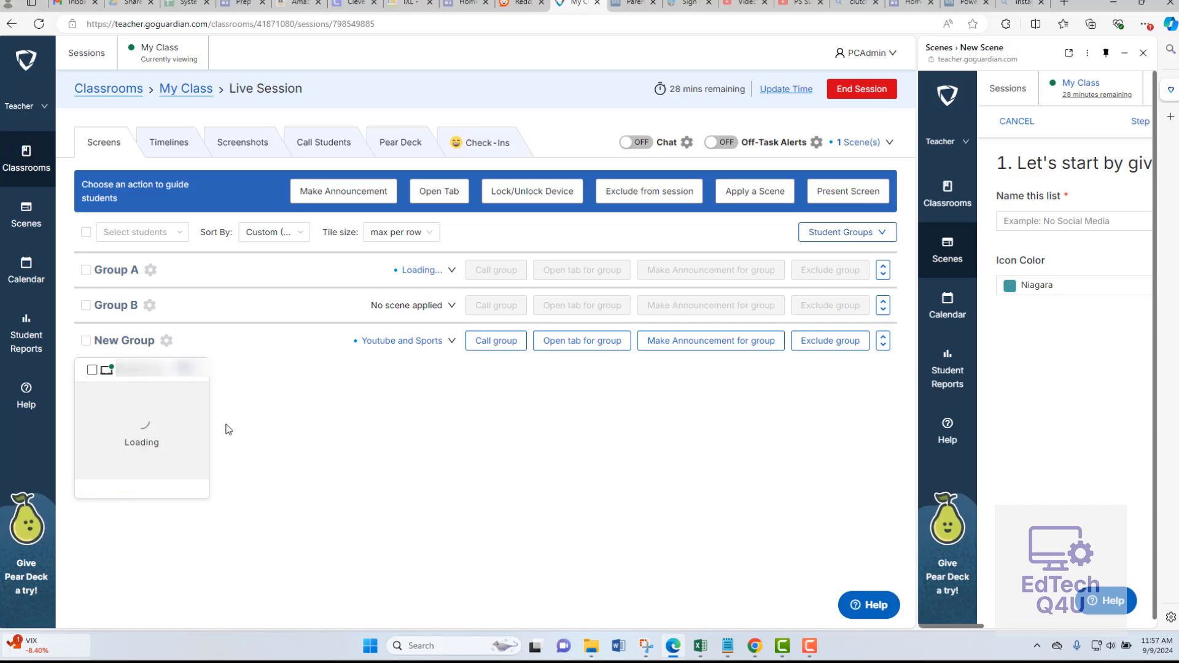
View the student's screen and close their blocked espn.com and youtube.com tabs.
{"action": "mouse_move", "coordinate": [126, 413]}
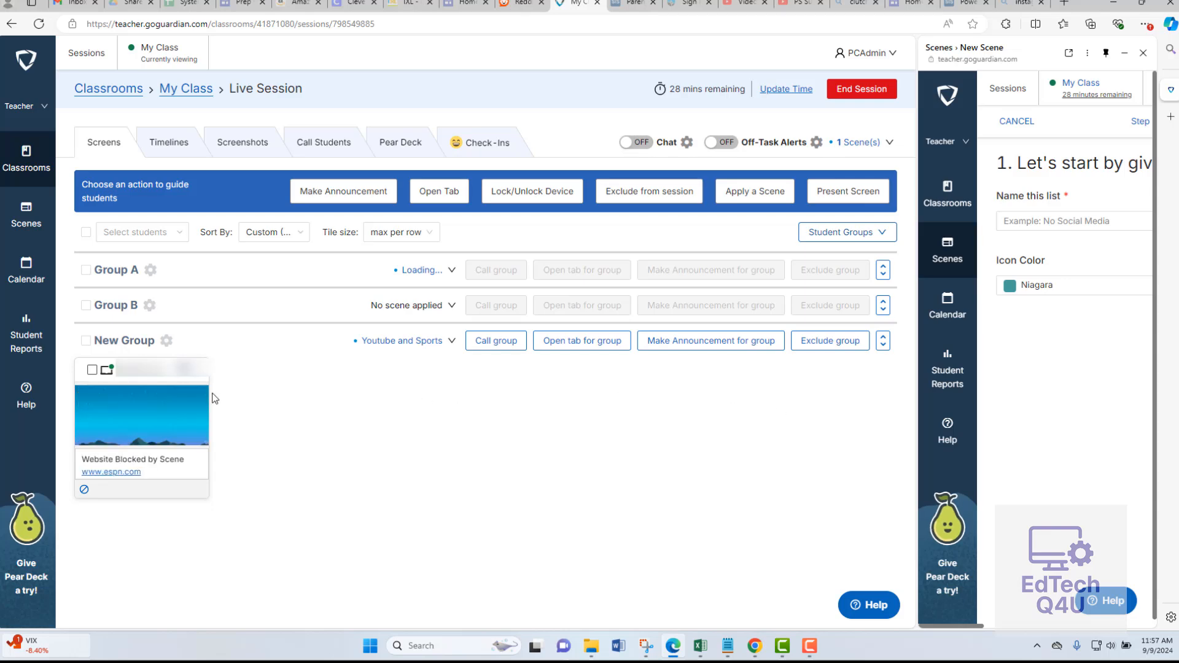
{"action": "left_click", "coordinate": [155, 417]}
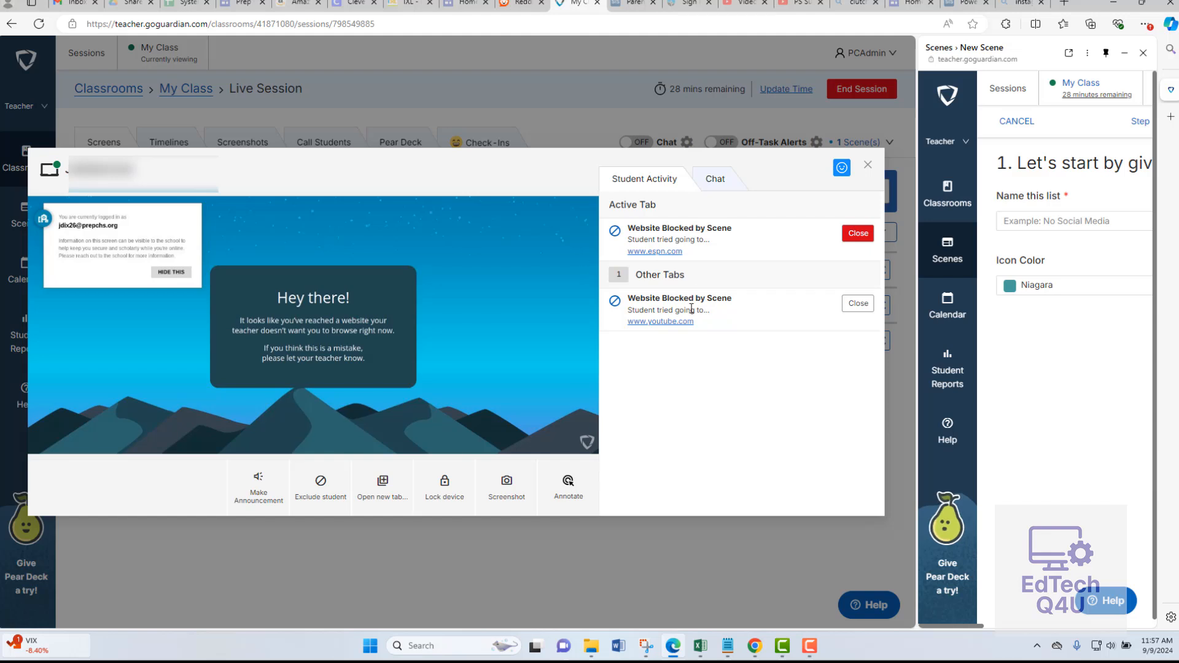
{"action": "left_click", "coordinate": [849, 237]}
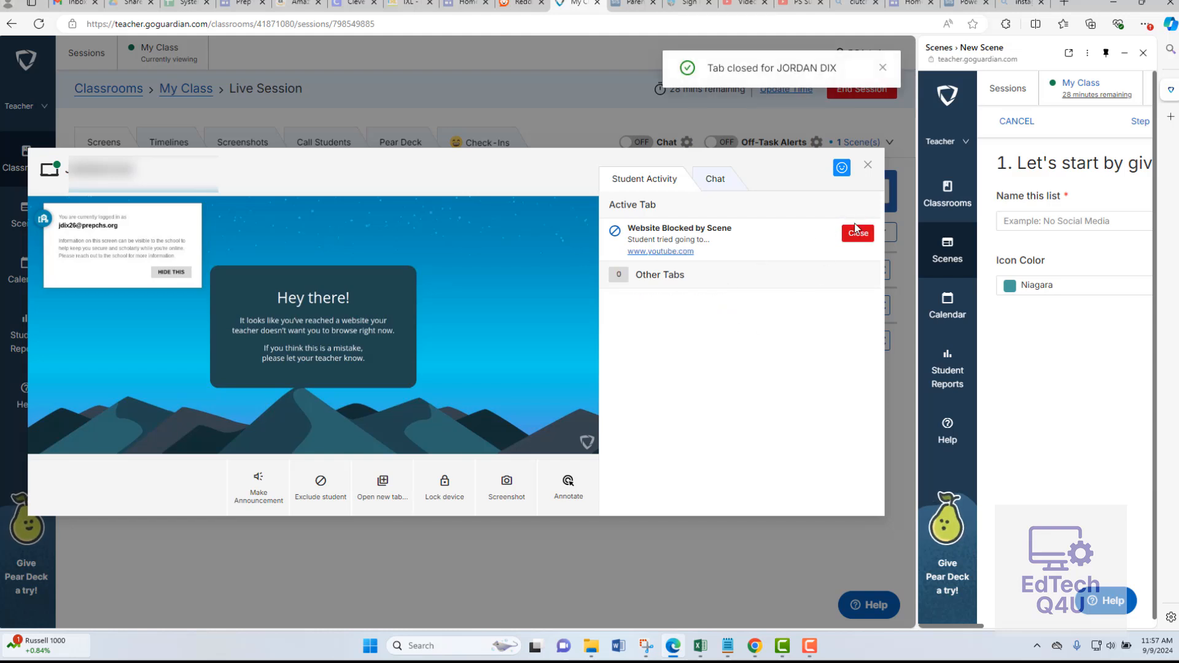
{"action": "left_click", "coordinate": [864, 235]}
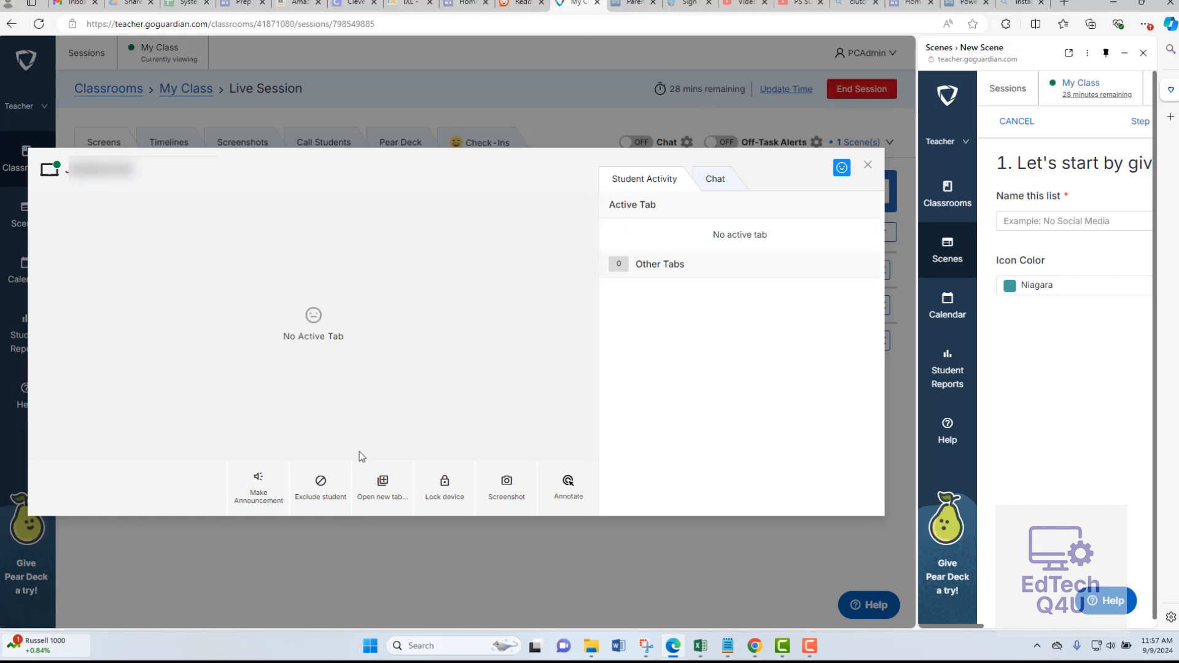
Open schoology.com in a new tab for the student.
{"action": "left_click", "coordinate": [383, 485]}
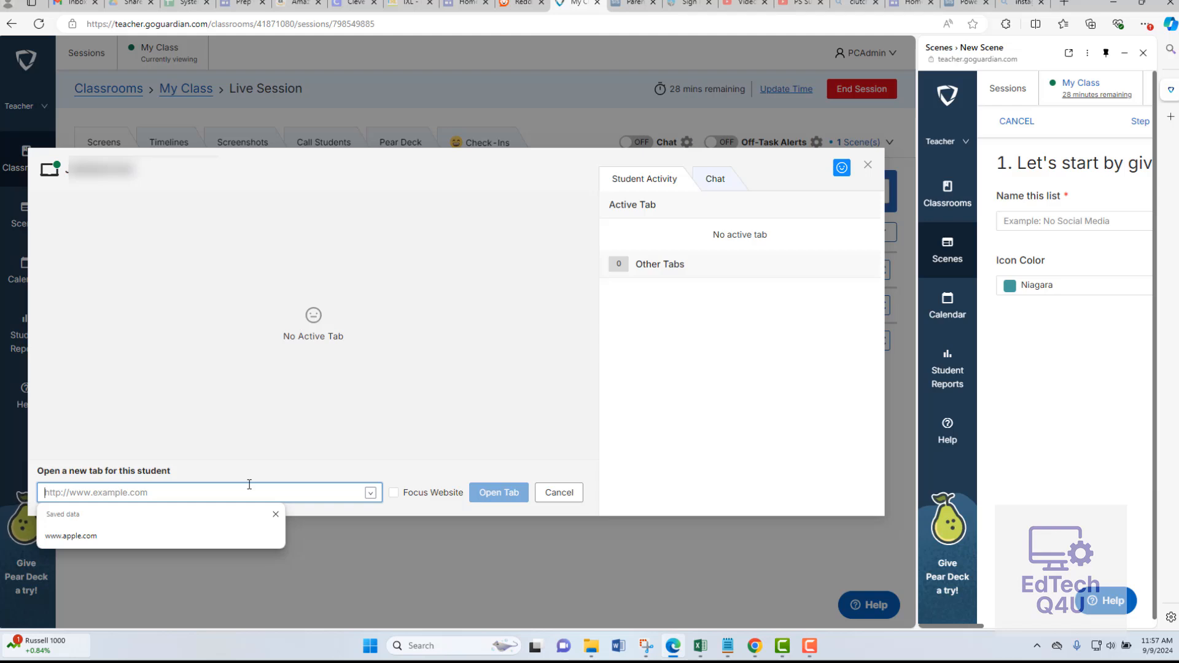
{"action": "type", "text": "schoolog.com"}
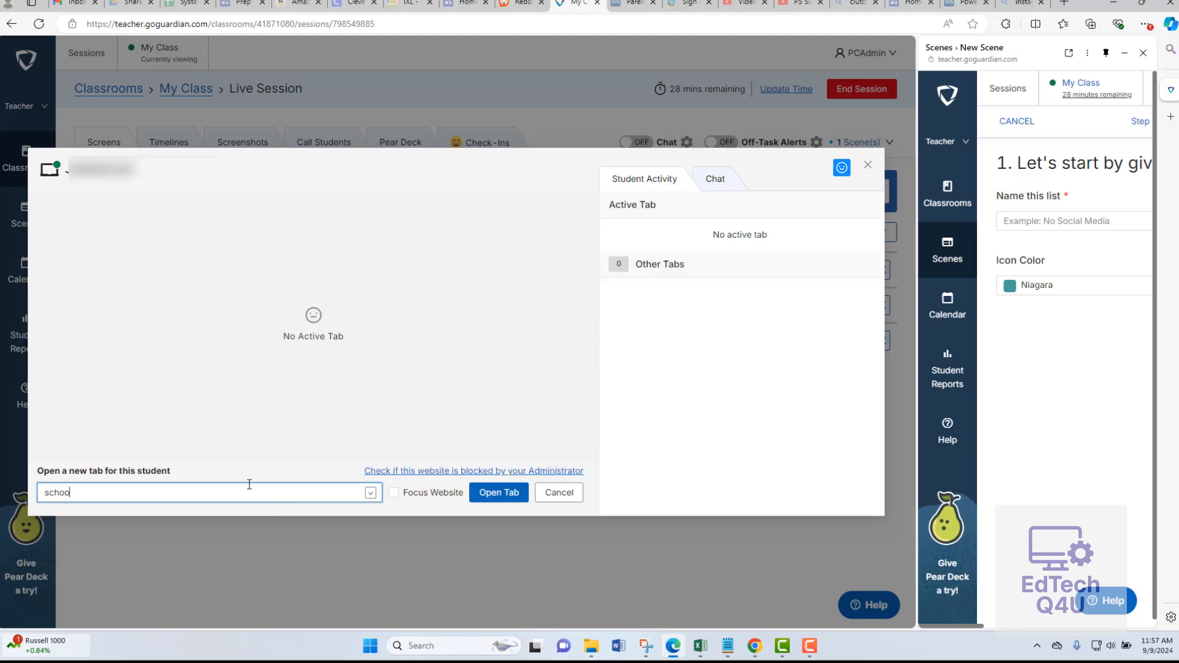
{"action": "key", "text": "BackSpace"}
{"action": "key", "text": "BackSpace"}
{"action": "type", "text": "y"}
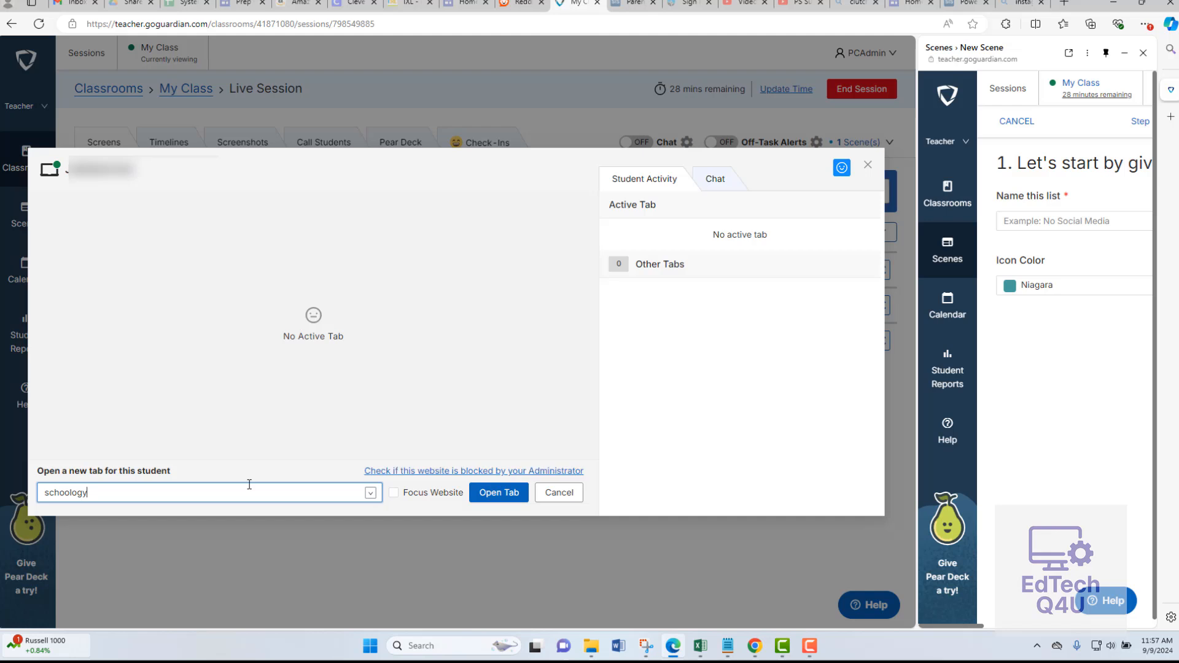
{"action": "type", "text": ".com"}
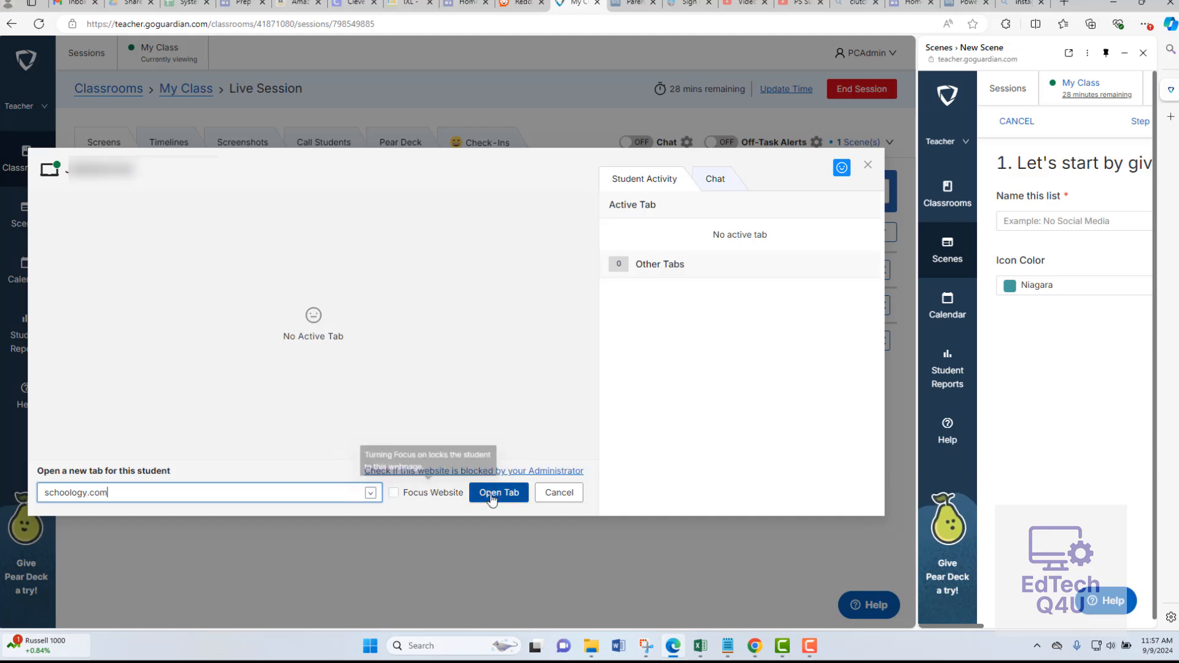
{"action": "left_click", "coordinate": [491, 495]}
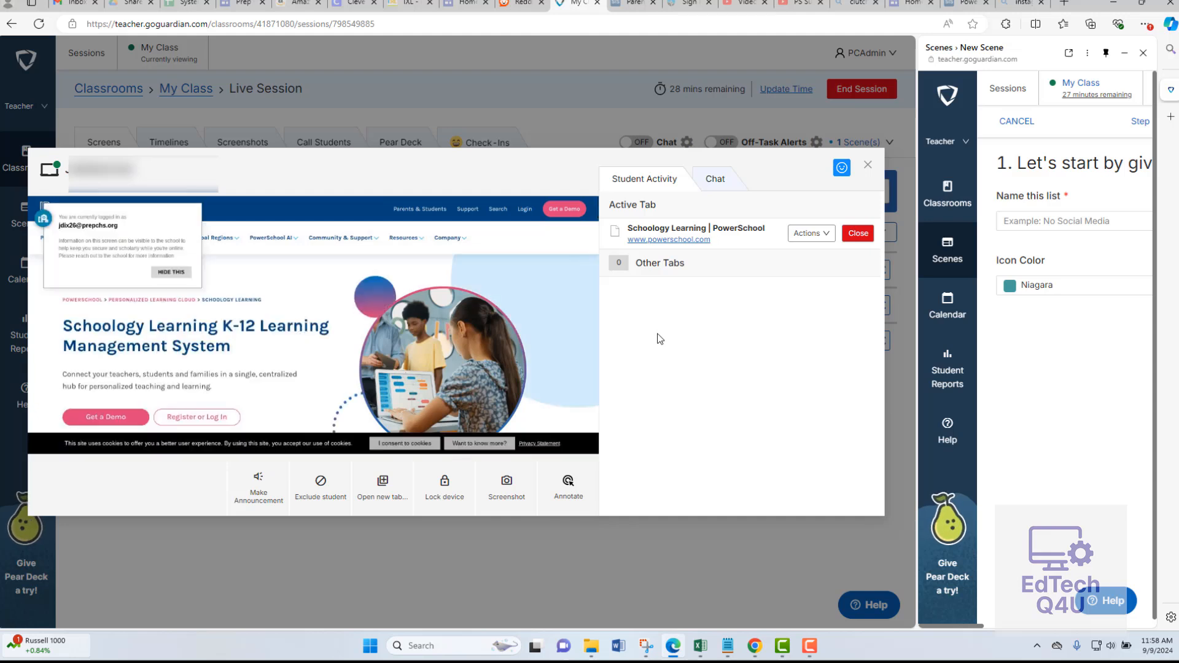
Close the student's Schoology tab and disable the scene applied to New Group.
{"action": "left_click", "coordinate": [850, 236]}
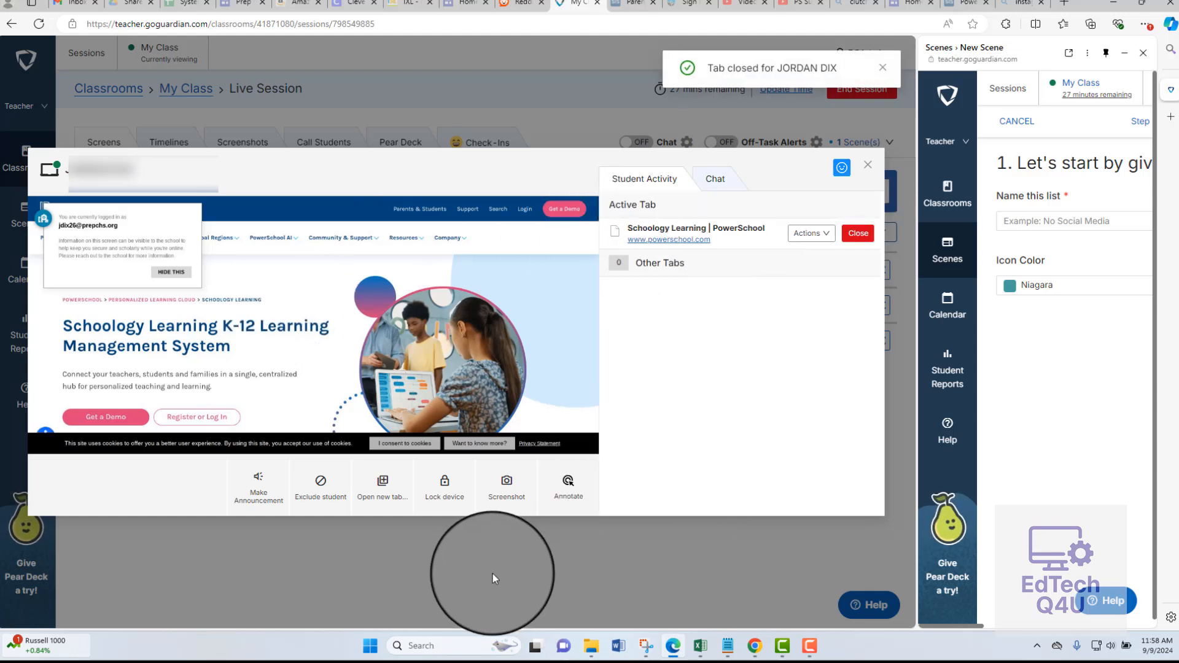
{"action": "left_click", "coordinate": [863, 170]}
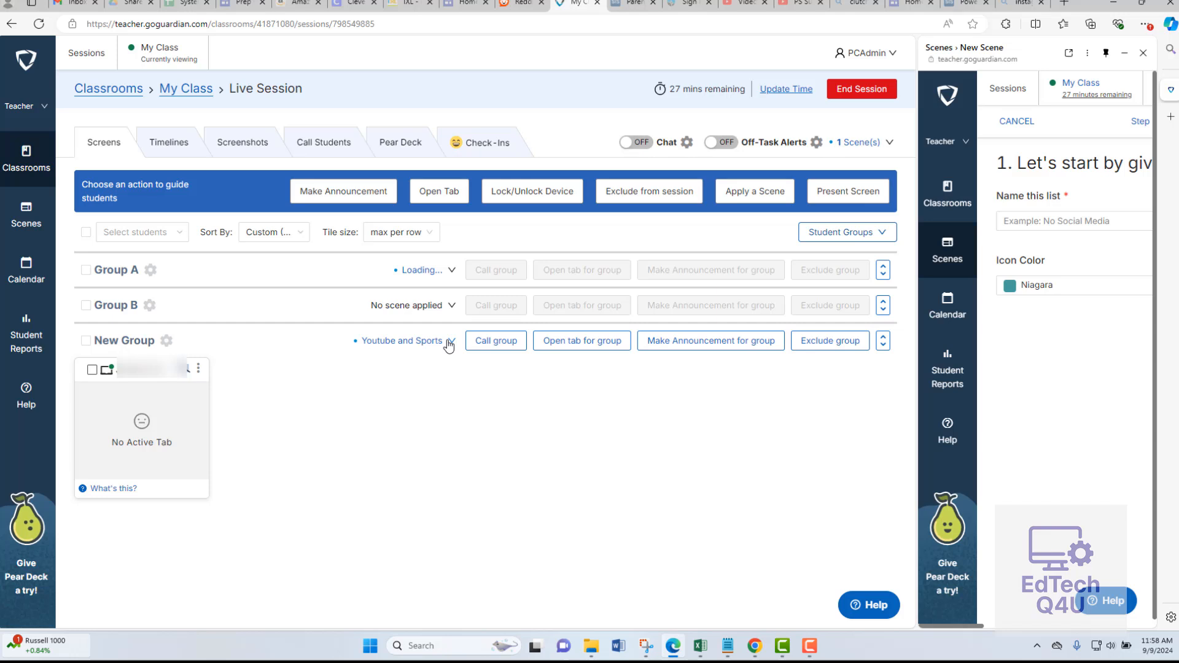
{"action": "left_click", "coordinate": [450, 342]}
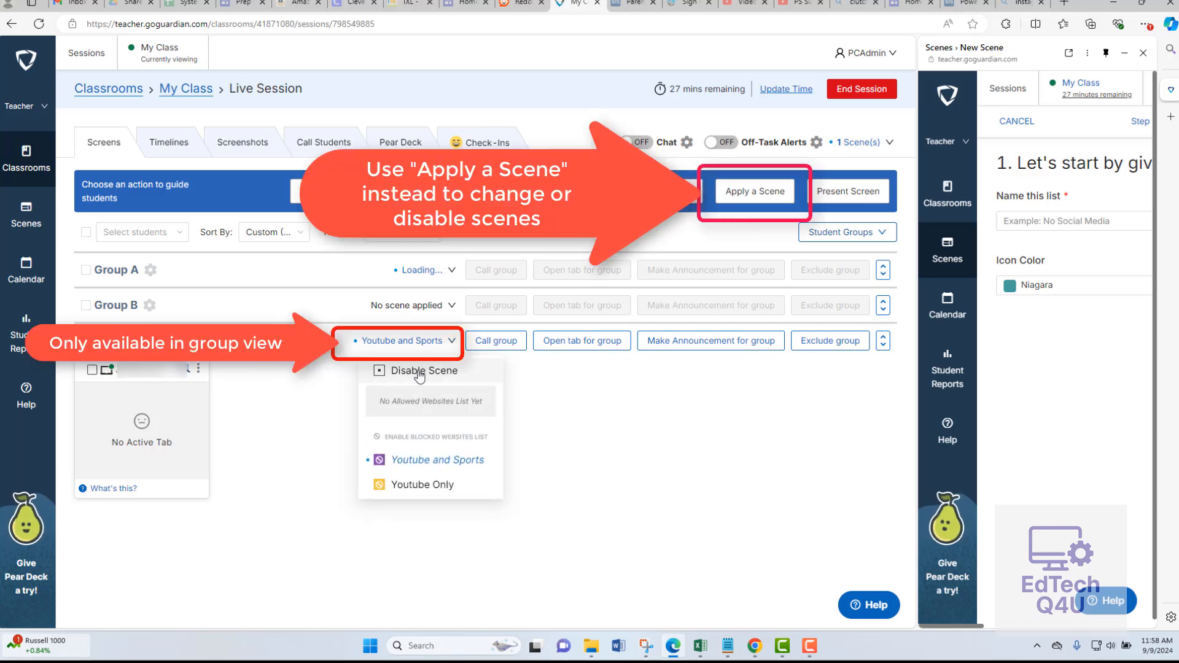
{"action": "left_click", "coordinate": [388, 372]}
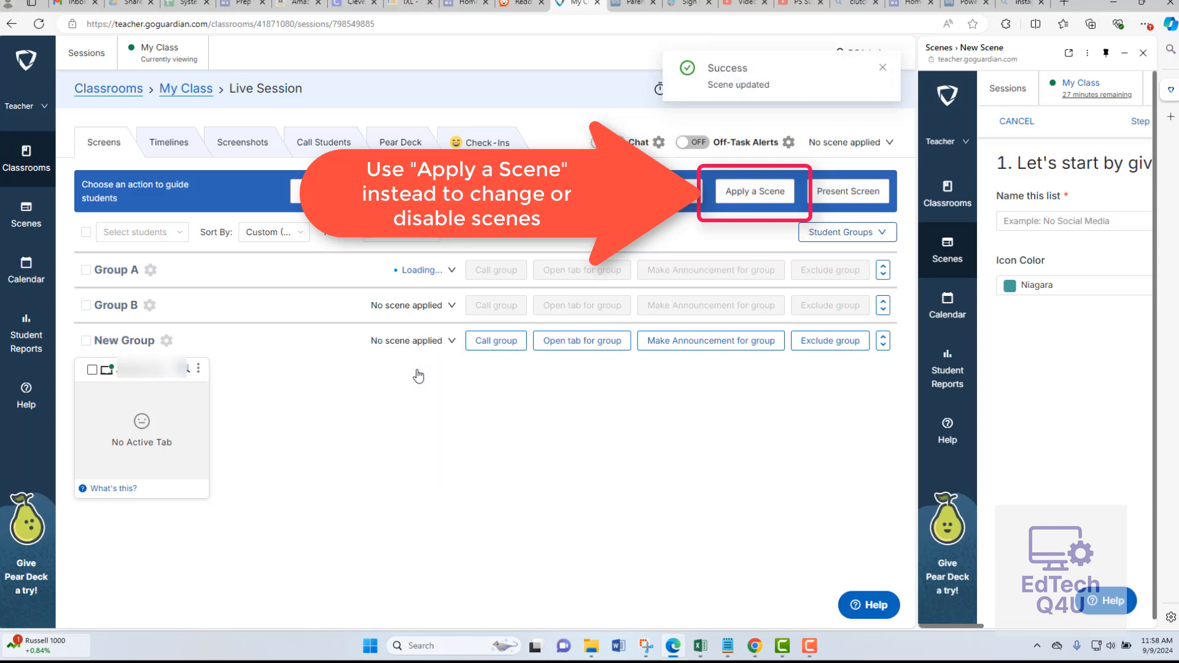
Check the student's screen and active tab to see which websites open without a scene.
{"action": "left_click", "coordinate": [142, 434]}
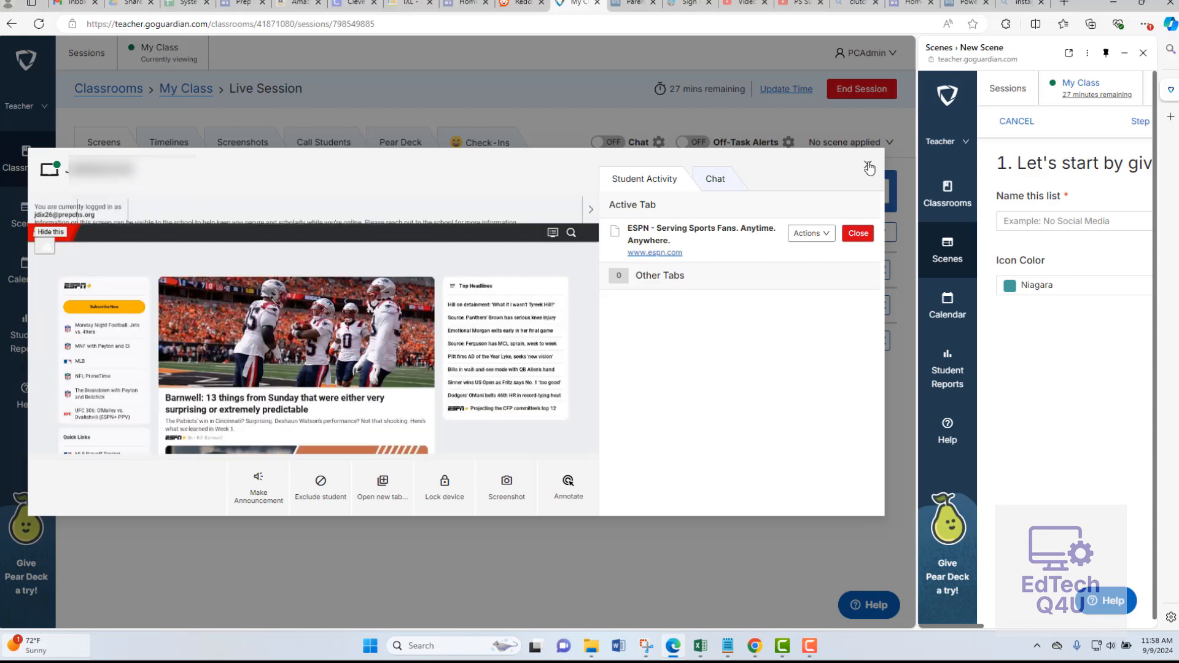
{"action": "left_click", "coordinate": [867, 165]}
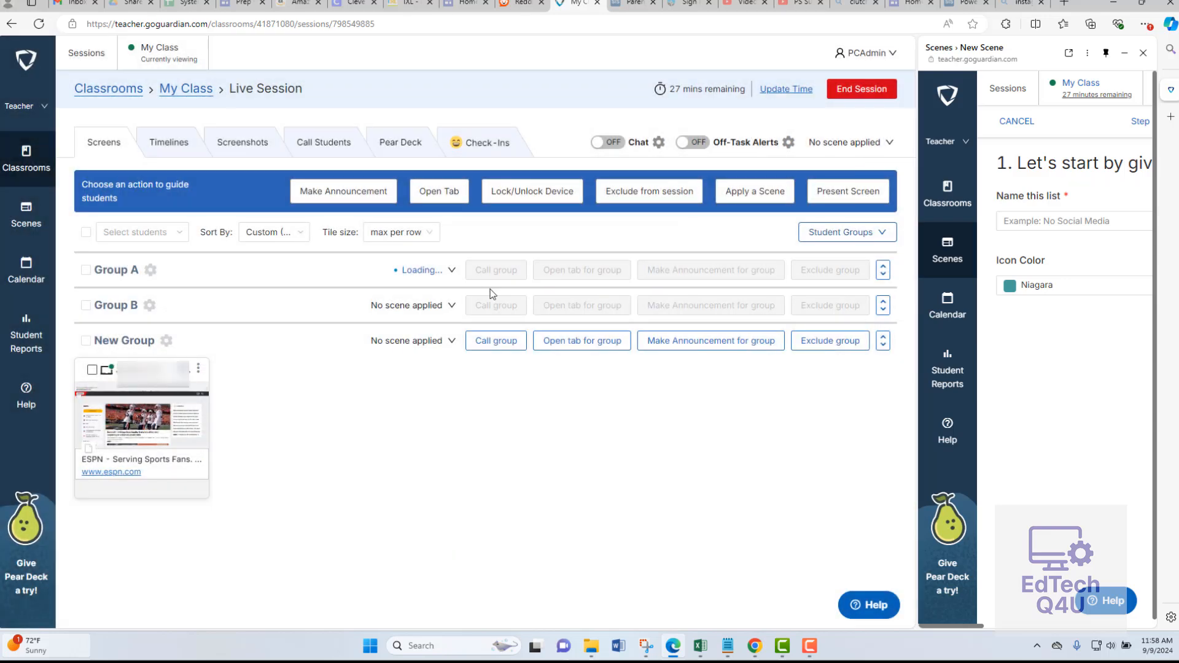
{"action": "left_click", "coordinate": [185, 400]}
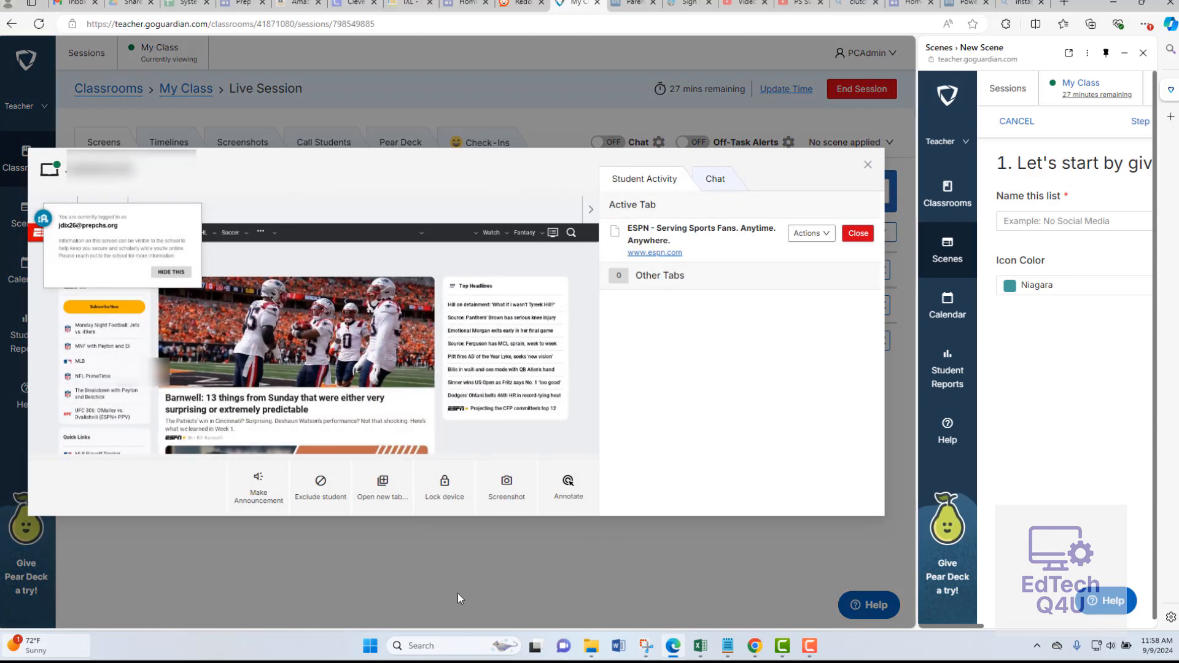
{"action": "left_click", "coordinate": [455, 592]}
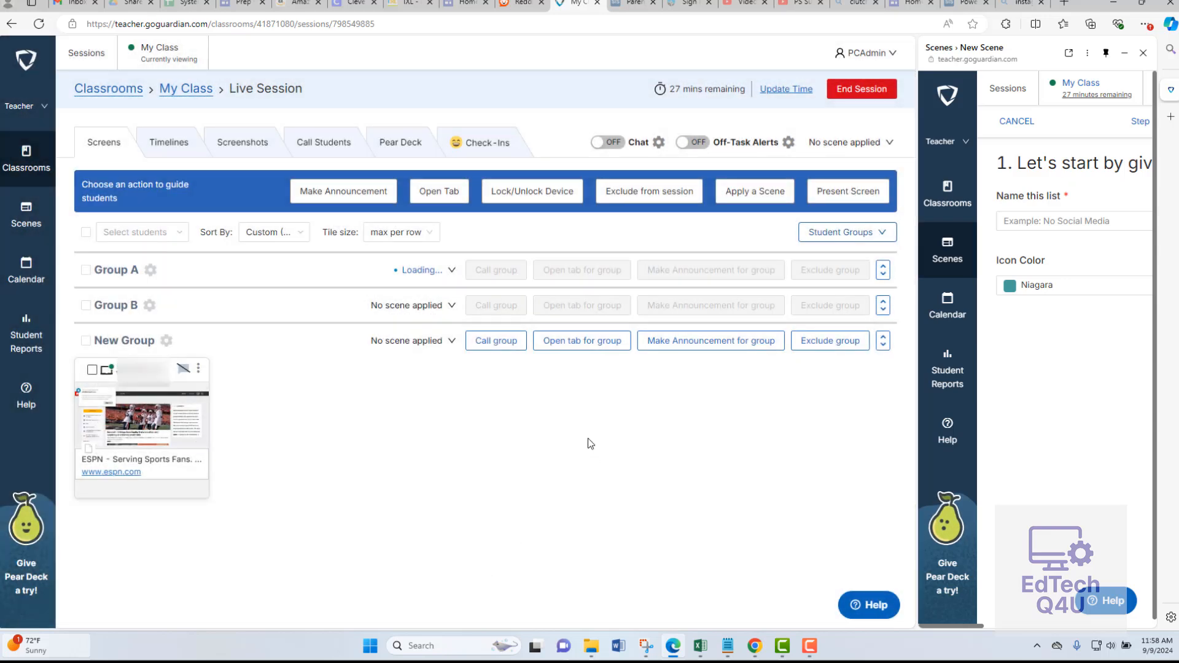
Apply the Youtube Only scene to New Group, and disable it once the block has been checked.
{"action": "left_click", "coordinate": [453, 341]}
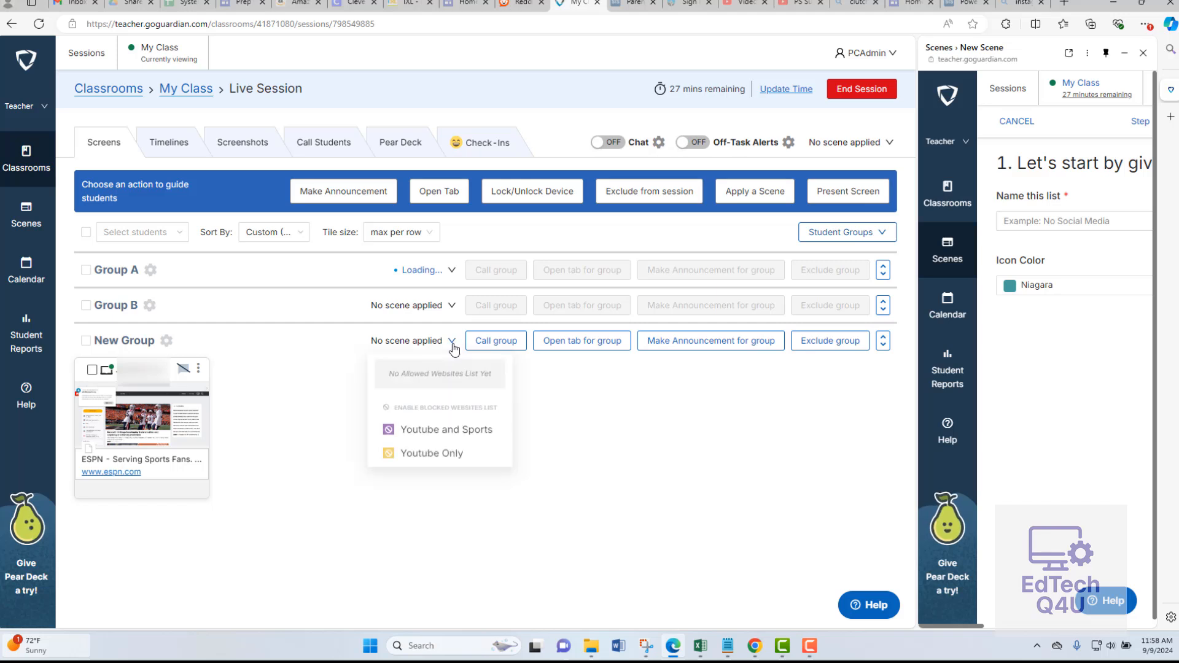
{"action": "left_click", "coordinate": [433, 461]}
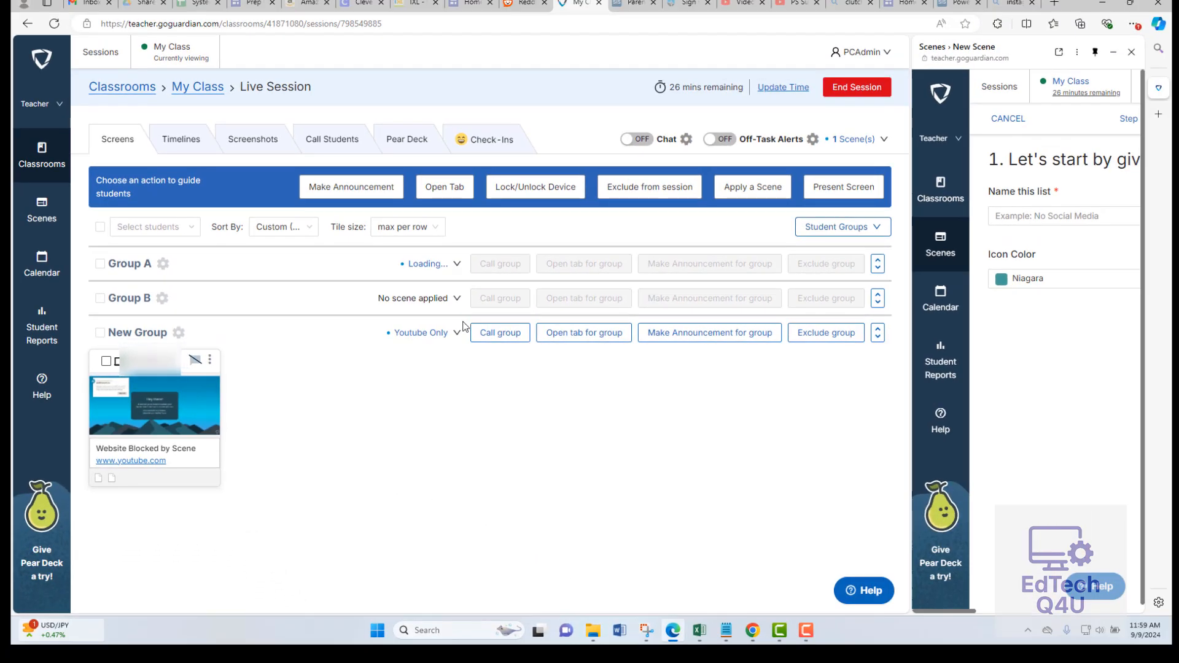
{"action": "left_click", "coordinate": [457, 333]}
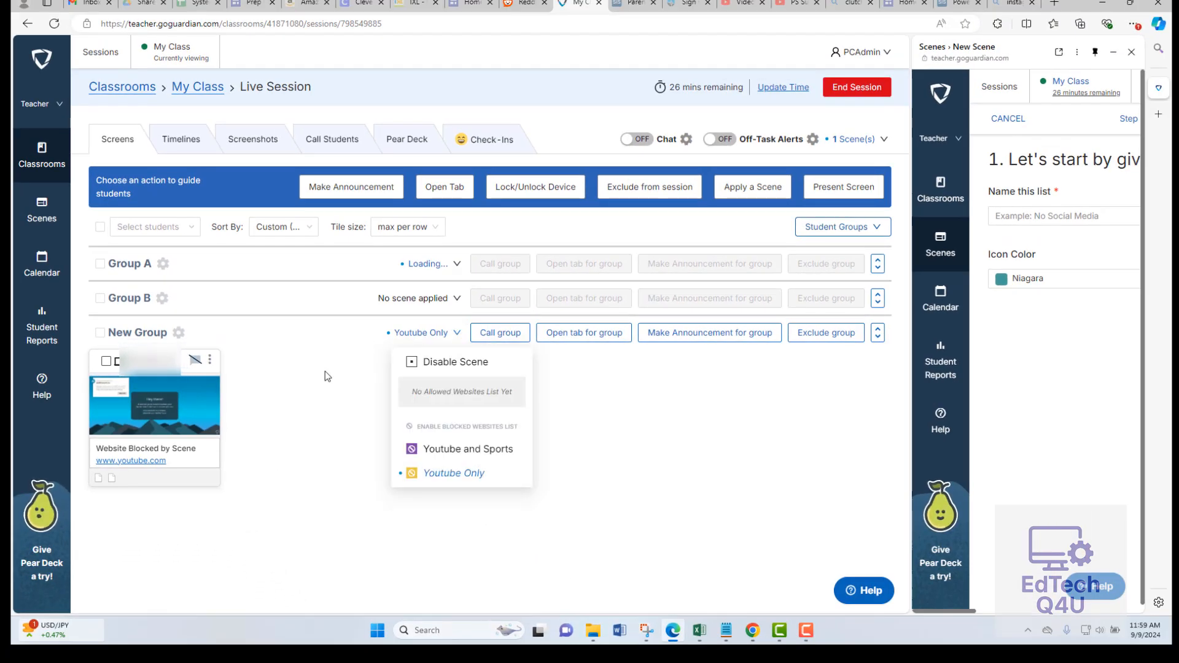
{"action": "left_click", "coordinate": [436, 364]}
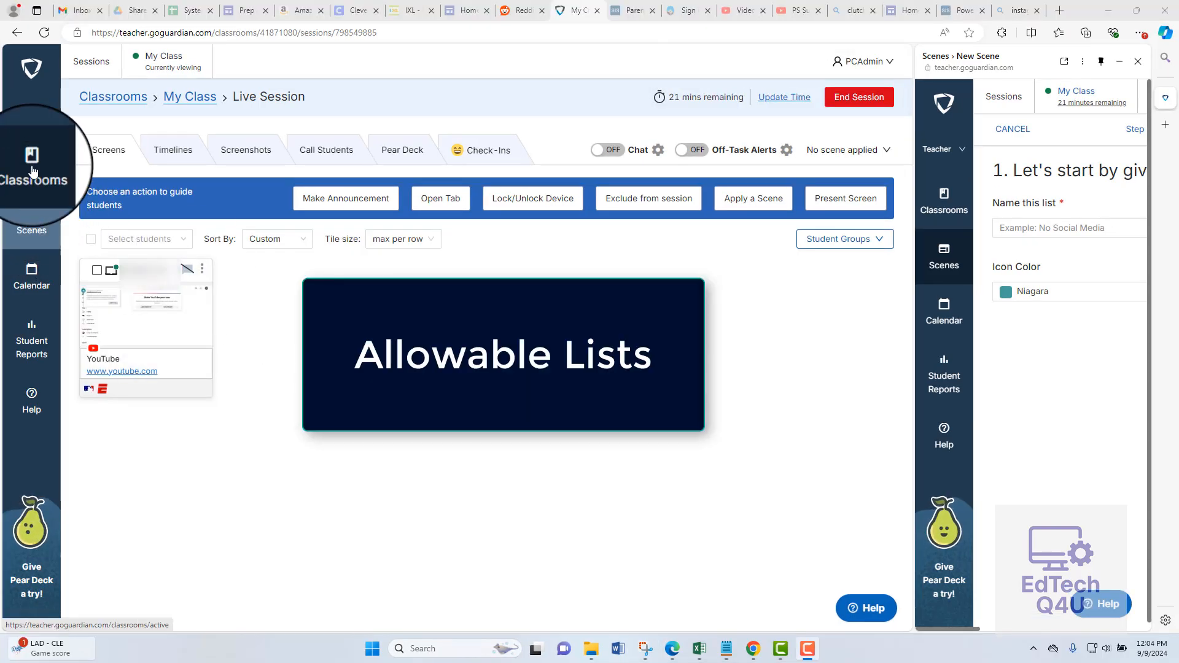
Start a new allowed websites list named Schoology Assessment with the description Lockdown to Schoology.
{"action": "left_click", "coordinate": [31, 237]}
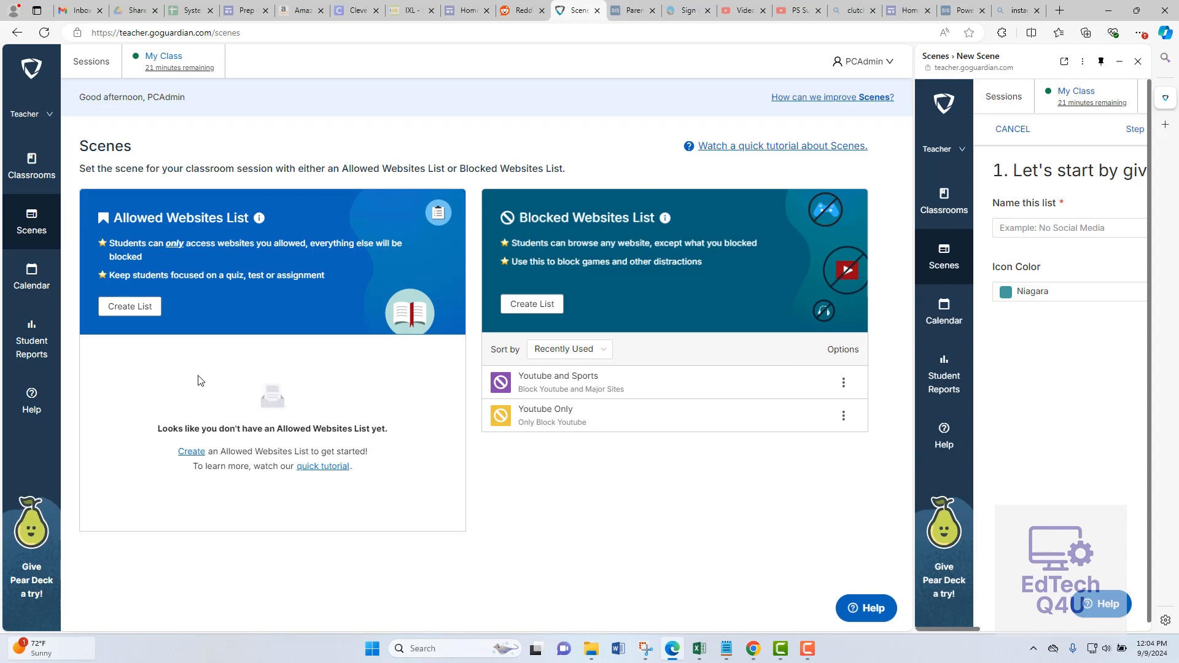
{"action": "left_click", "coordinate": [124, 316]}
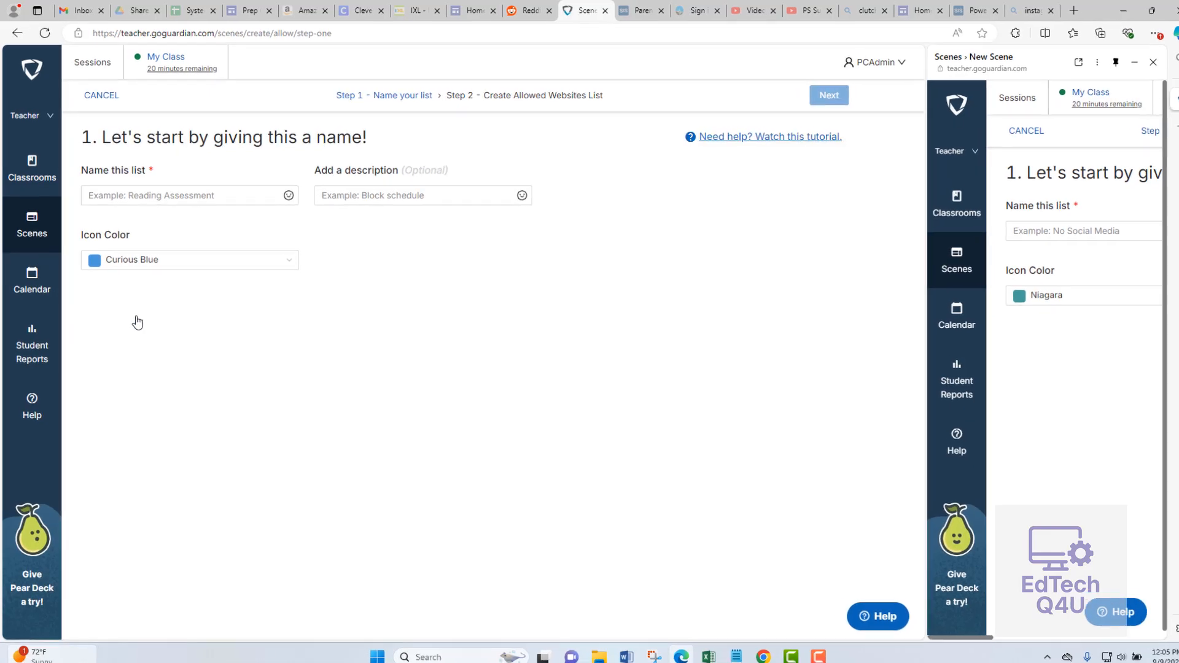
{"action": "left_click", "coordinate": [209, 248]}
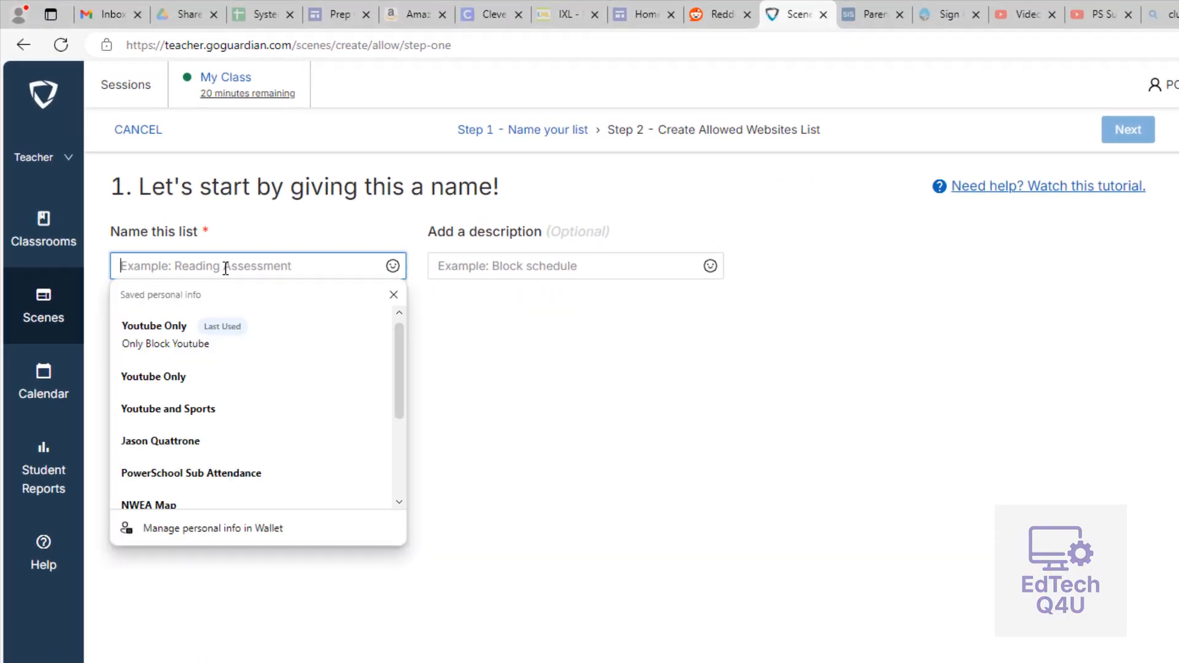
{"action": "type", "text": "Schoology"}
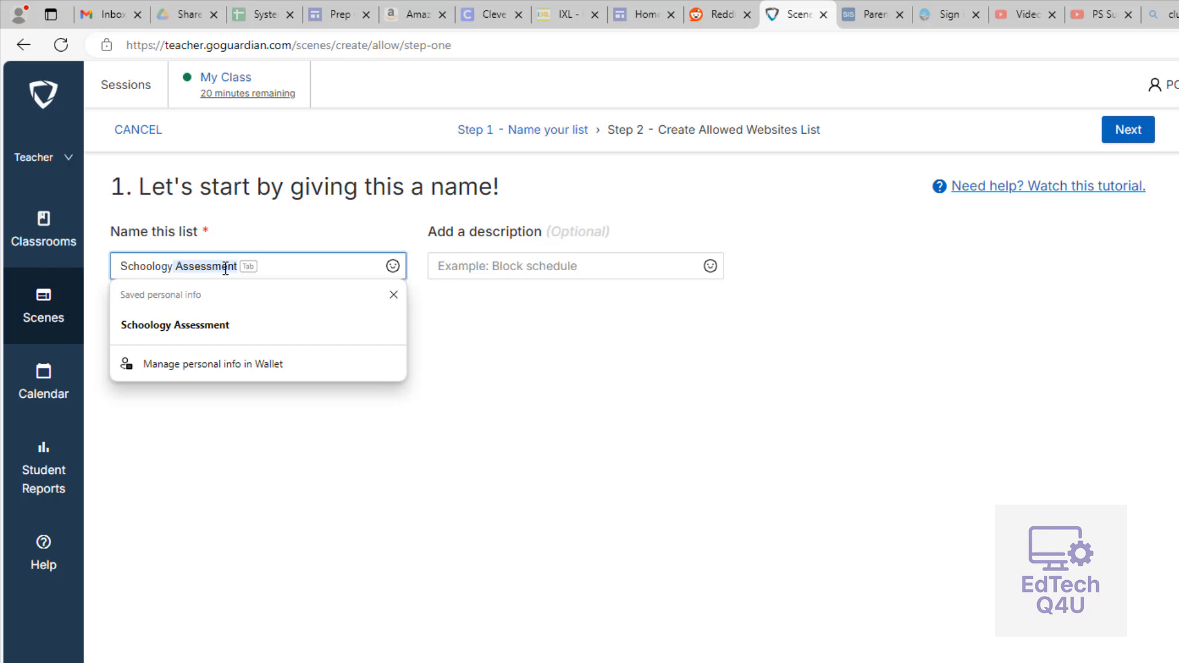
{"action": "key", "text": "Tab"}
{"action": "left_click", "coordinate": [507, 268]}
{"action": "type", "text": "Lockdown to Schoology"}
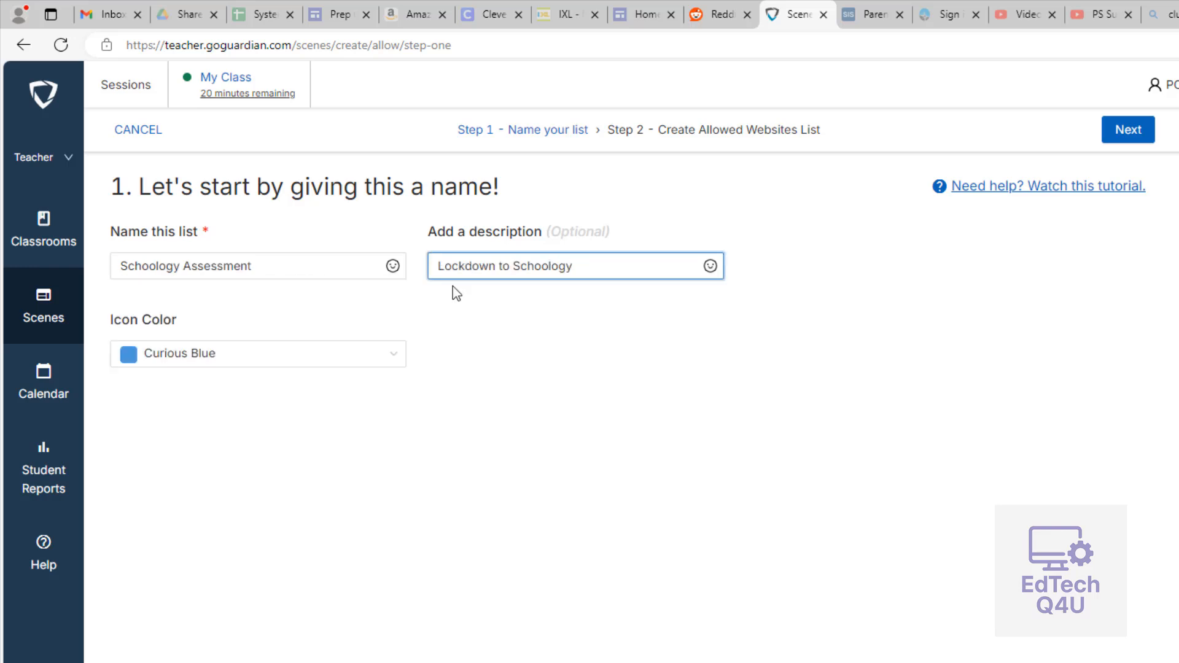
Set the list's icon color to Cherry Red and continue to choosing its allowed websites.
{"action": "left_click", "coordinate": [376, 361]}
{"action": "scroll", "coordinate": [168, 543], "scroll_direction": "down", "scroll_amount": 2}
{"action": "scroll", "coordinate": [167, 535], "scroll_direction": "down", "scroll_amount": 2}
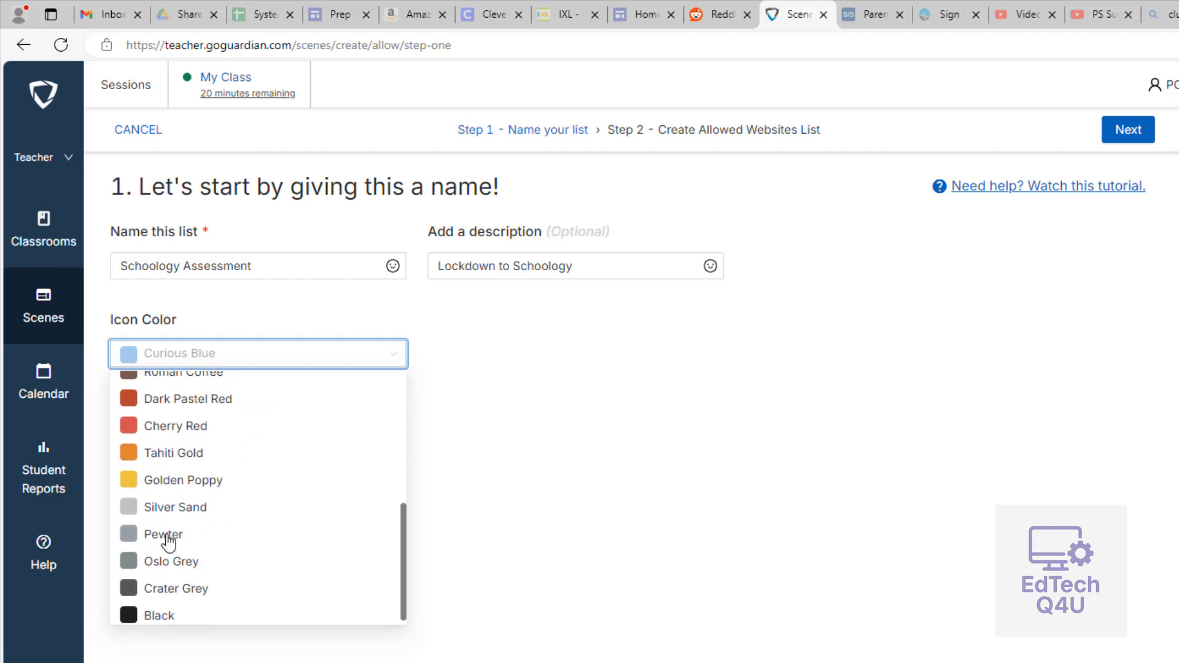
{"action": "left_click", "coordinate": [171, 424]}
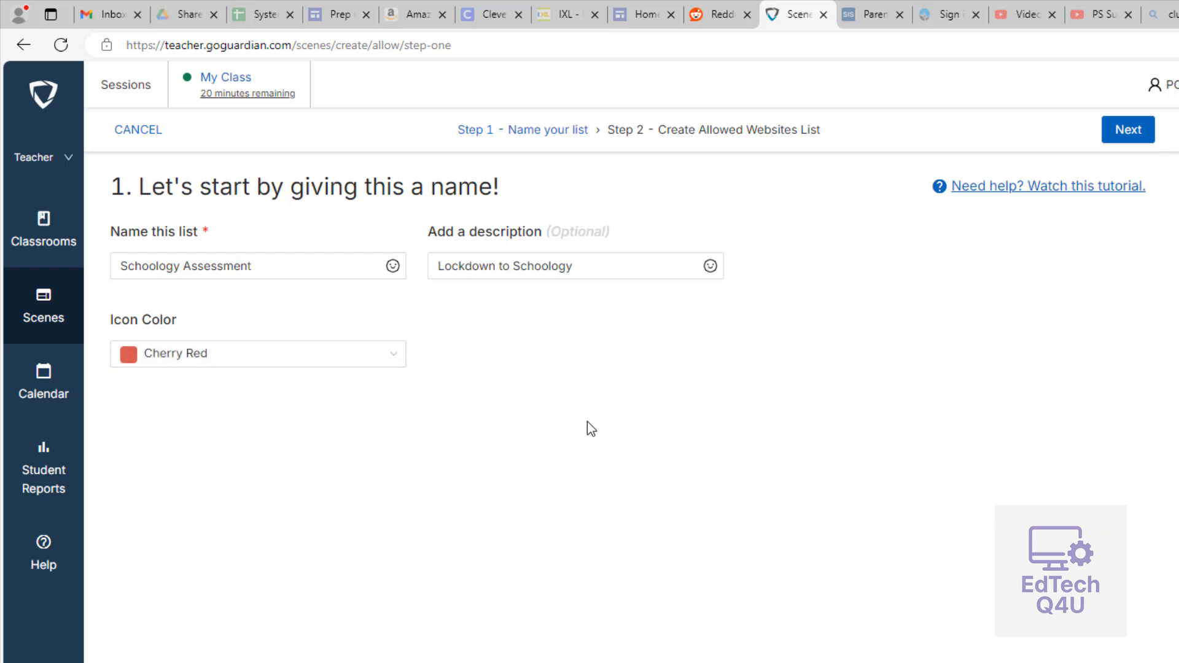
{"action": "scroll", "coordinate": [701, 235], "scroll_direction": "up", "scroll_amount": 2}
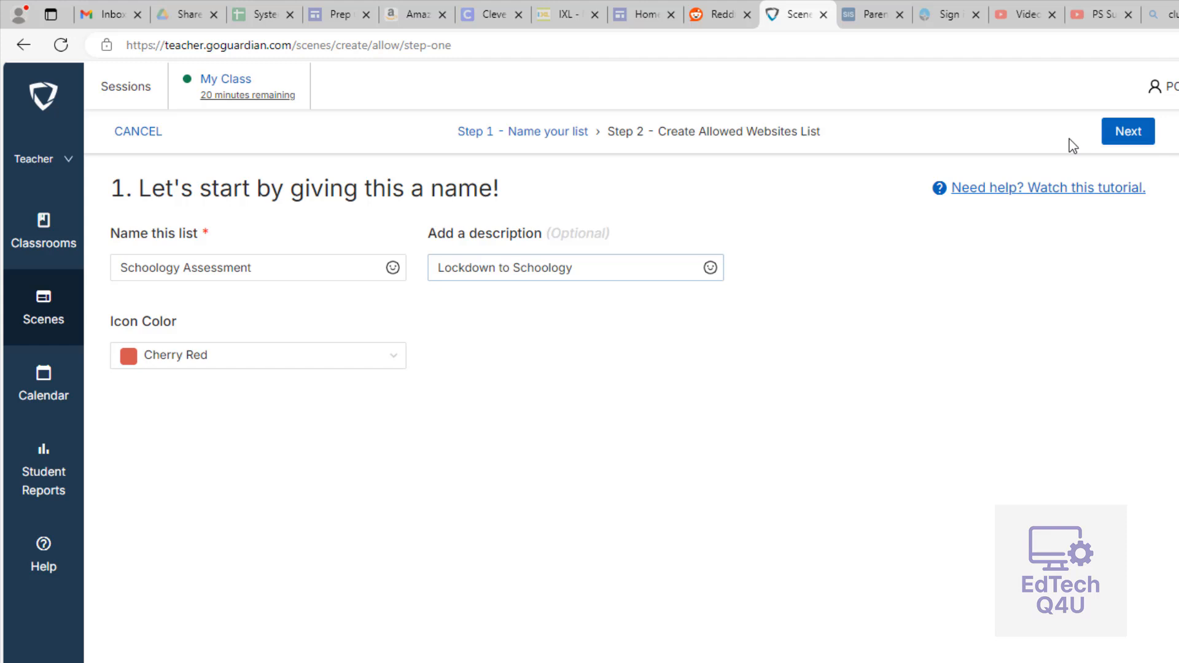
{"action": "left_click", "coordinate": [1131, 136]}
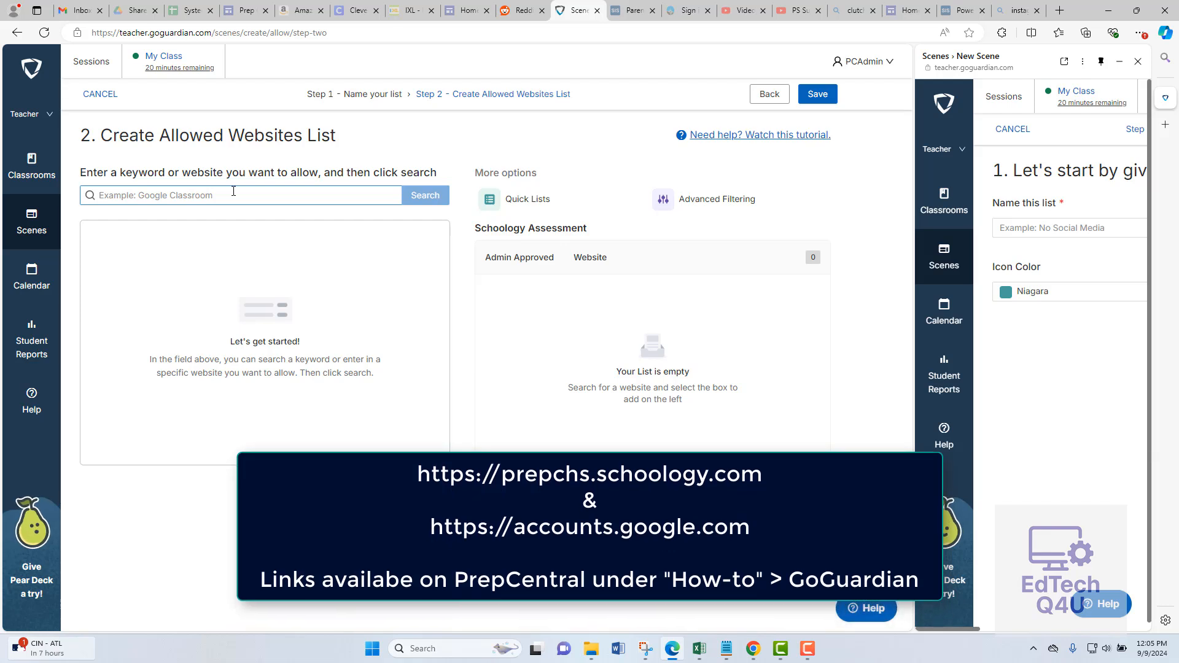
Search for prepchs.schoology.com and add that site to the Schoology Assessment list.
{"action": "left_click", "coordinate": [233, 193]}
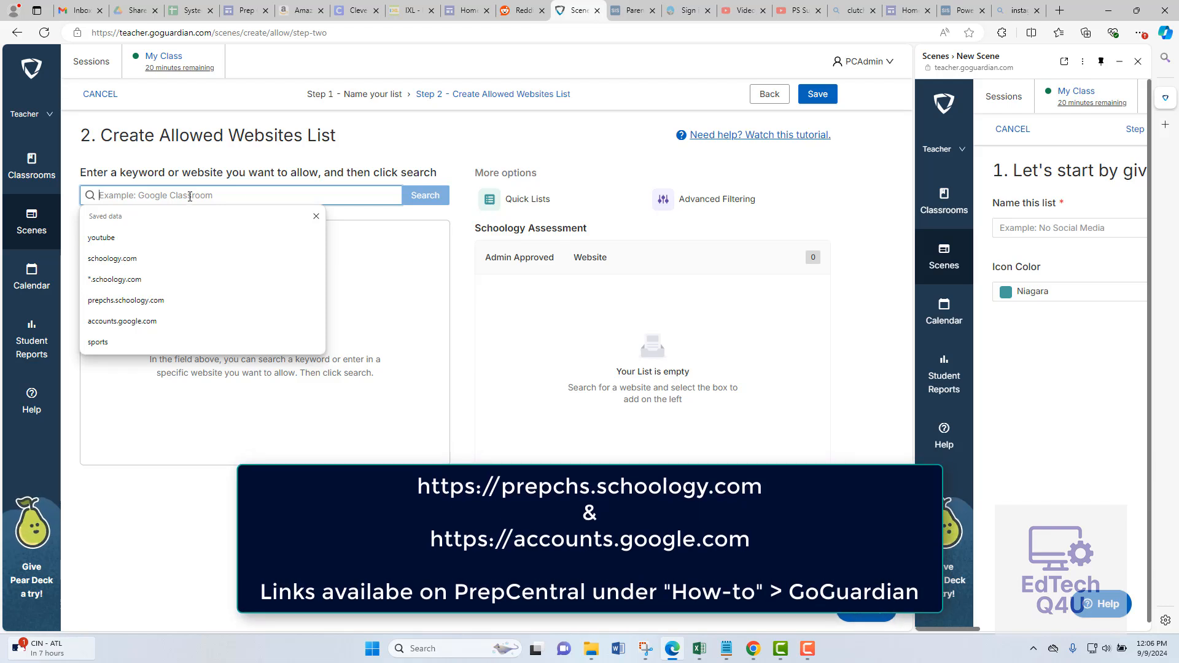
{"action": "type", "text": "prepchs.or"}
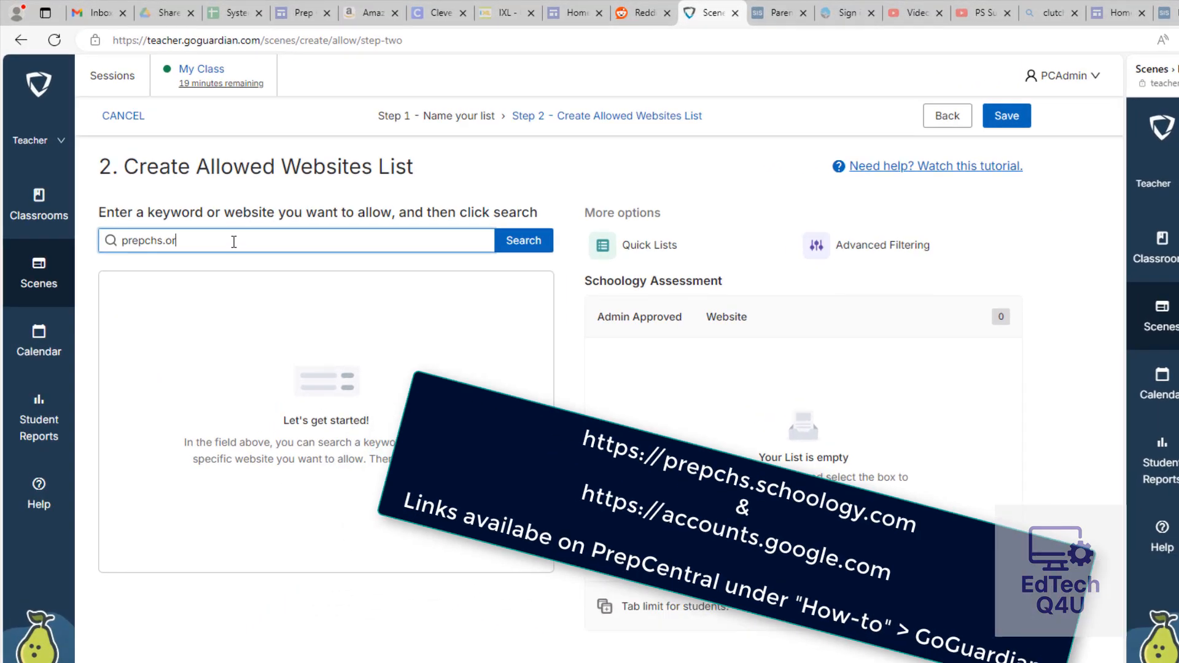
{"action": "key", "text": "BackSpace"}
{"action": "key", "text": "BackSpace"}
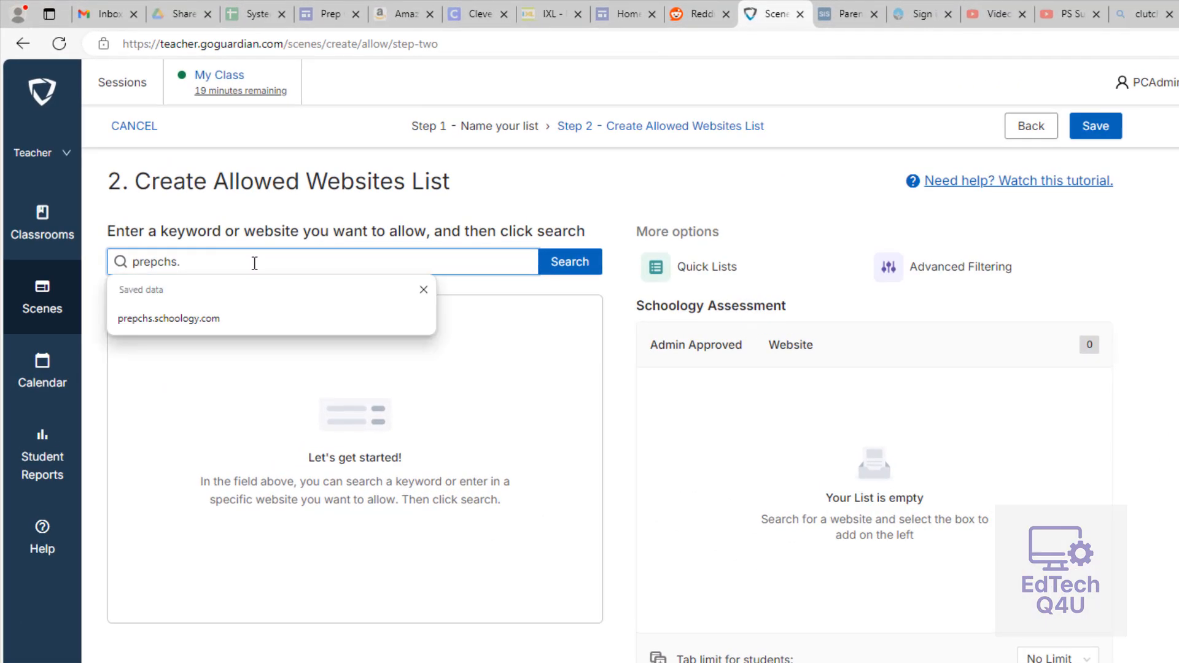
{"action": "type", "text": "schoo"}
{"action": "key", "text": "Tab"}
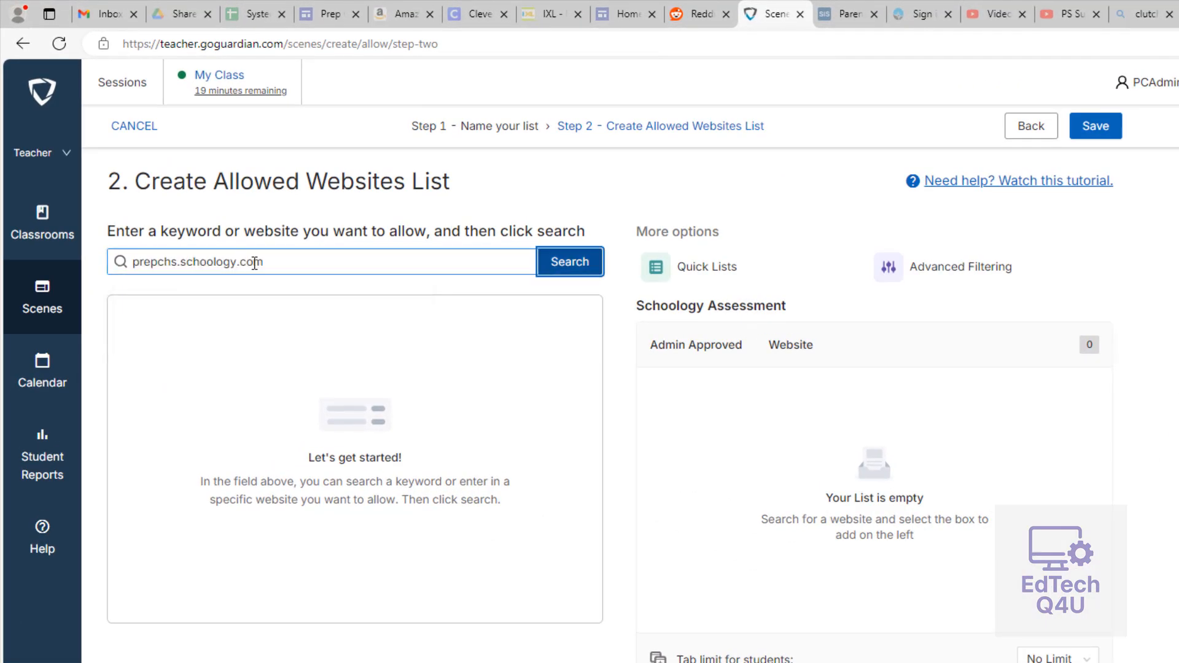
{"action": "left_click", "coordinate": [569, 272]}
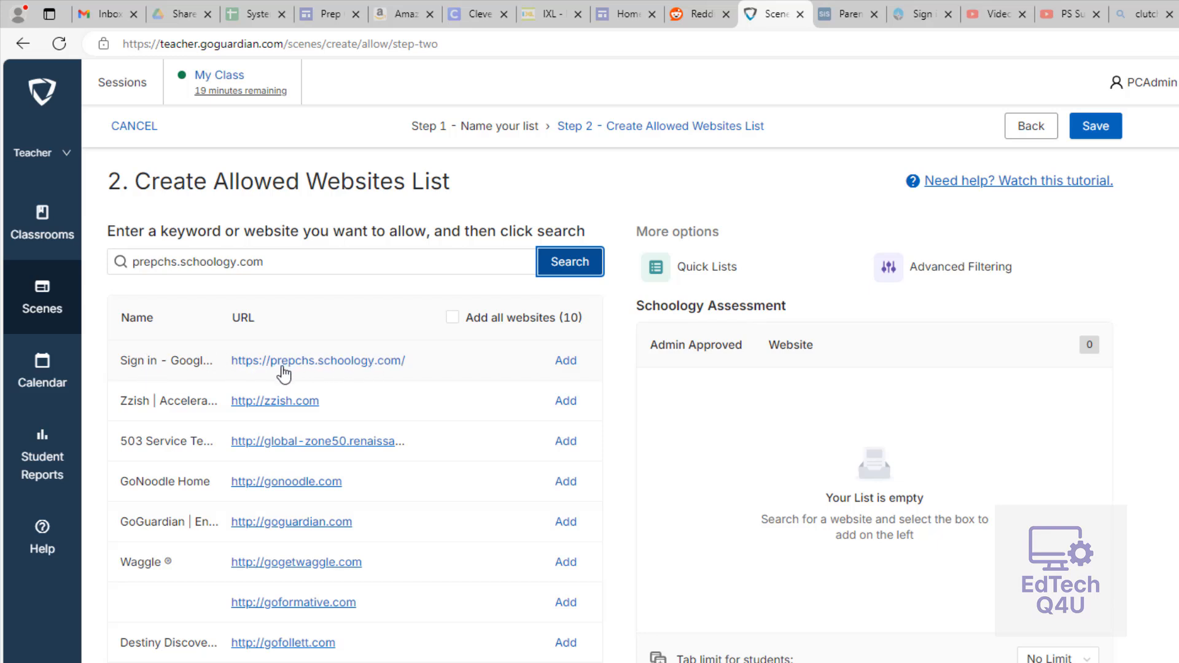
{"action": "left_click", "coordinate": [566, 362]}
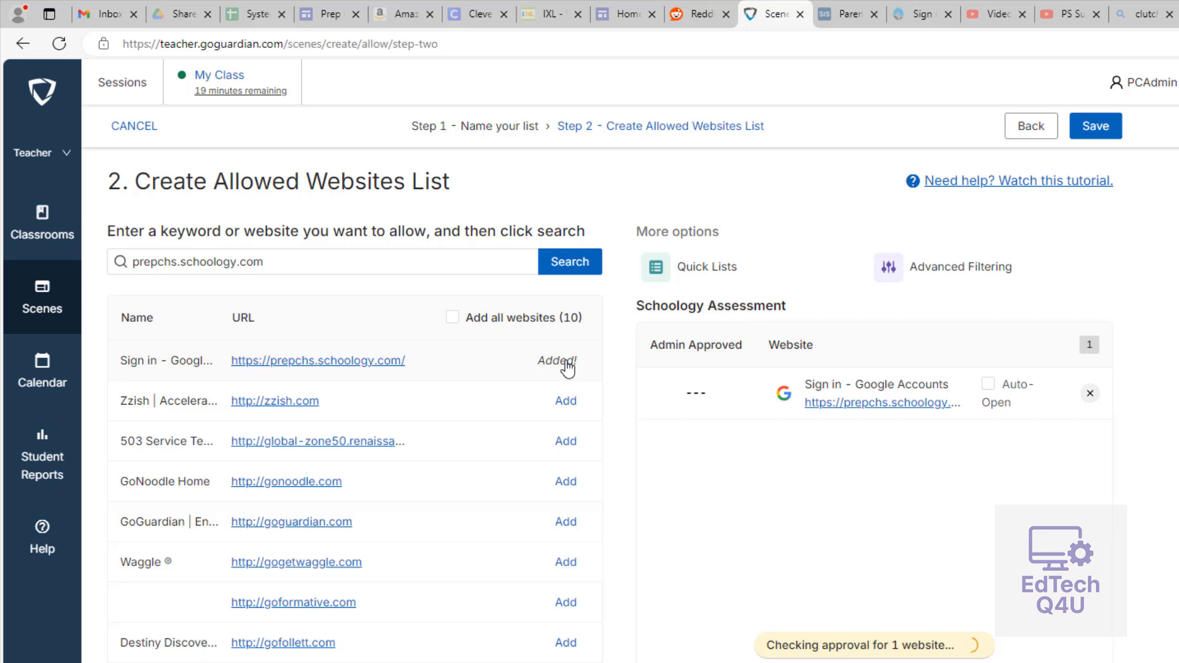
Search for accounts.google.com, add that site to the allowed list, and save the list.
{"action": "triple_click", "coordinate": [315, 262]}
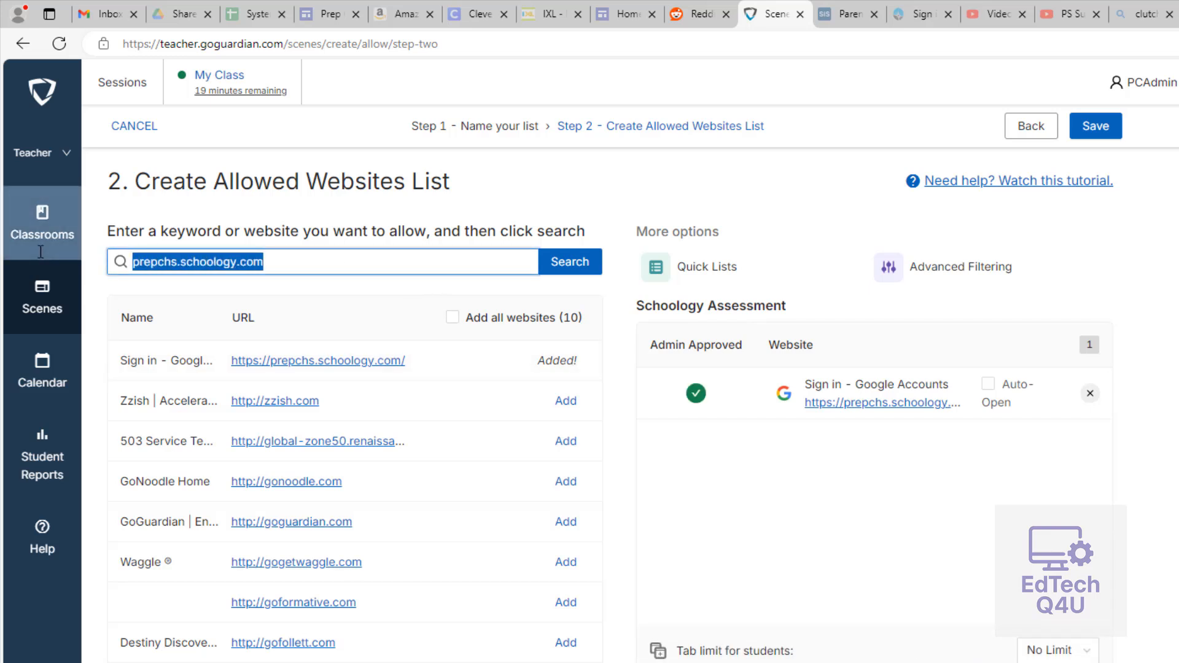
{"action": "type", "text": "accounts"}
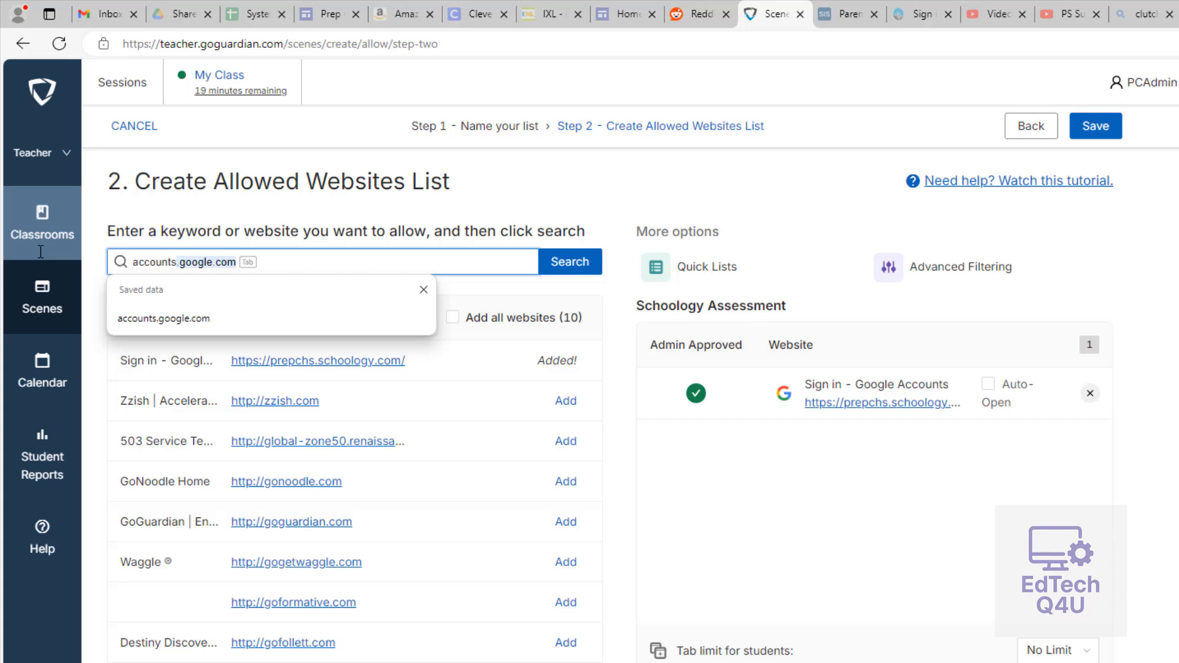
{"action": "key", "text": "Tab"}
{"action": "left_click", "coordinate": [580, 279]}
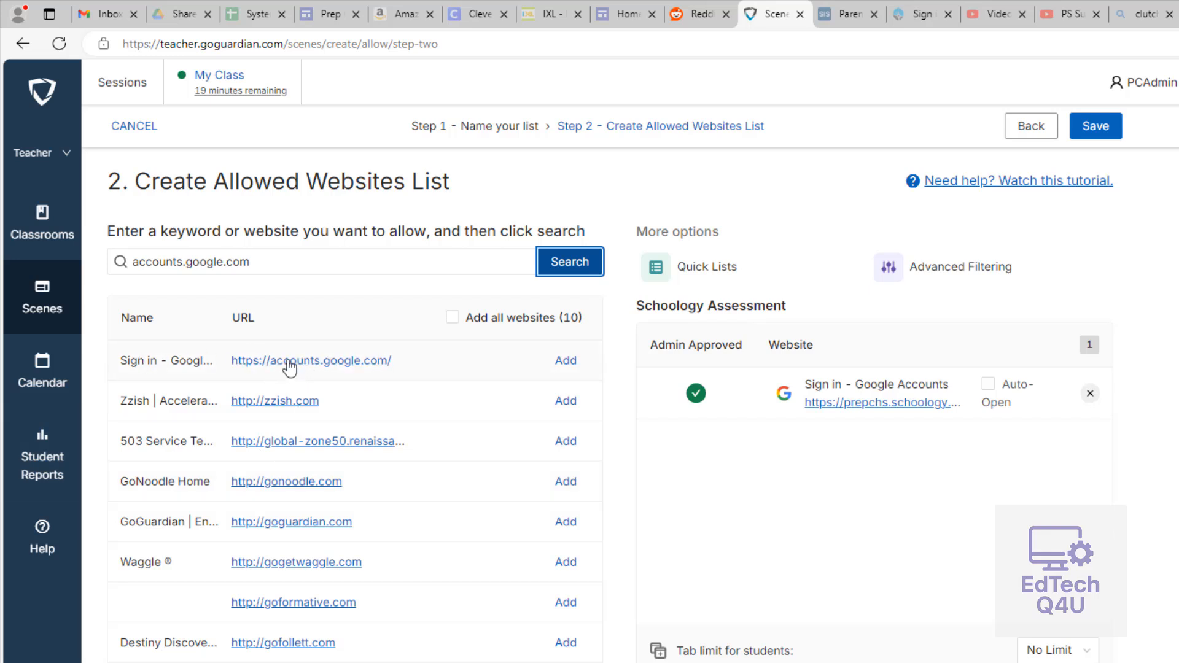
{"action": "left_click", "coordinate": [566, 362]}
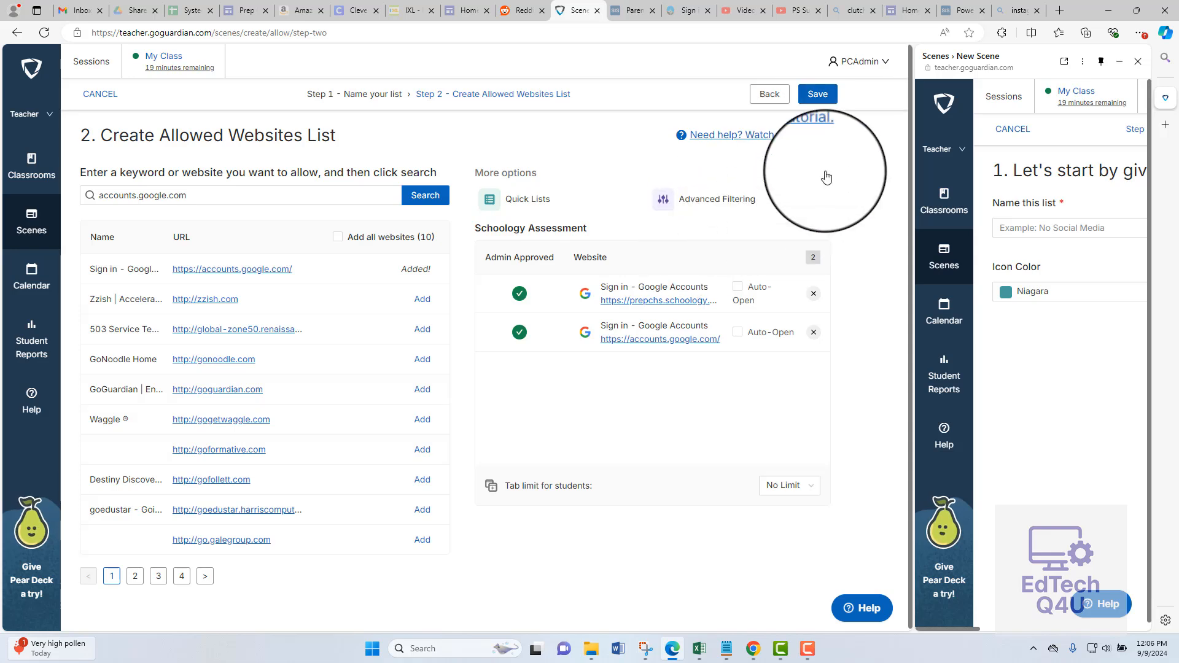
{"action": "left_click", "coordinate": [817, 94]}
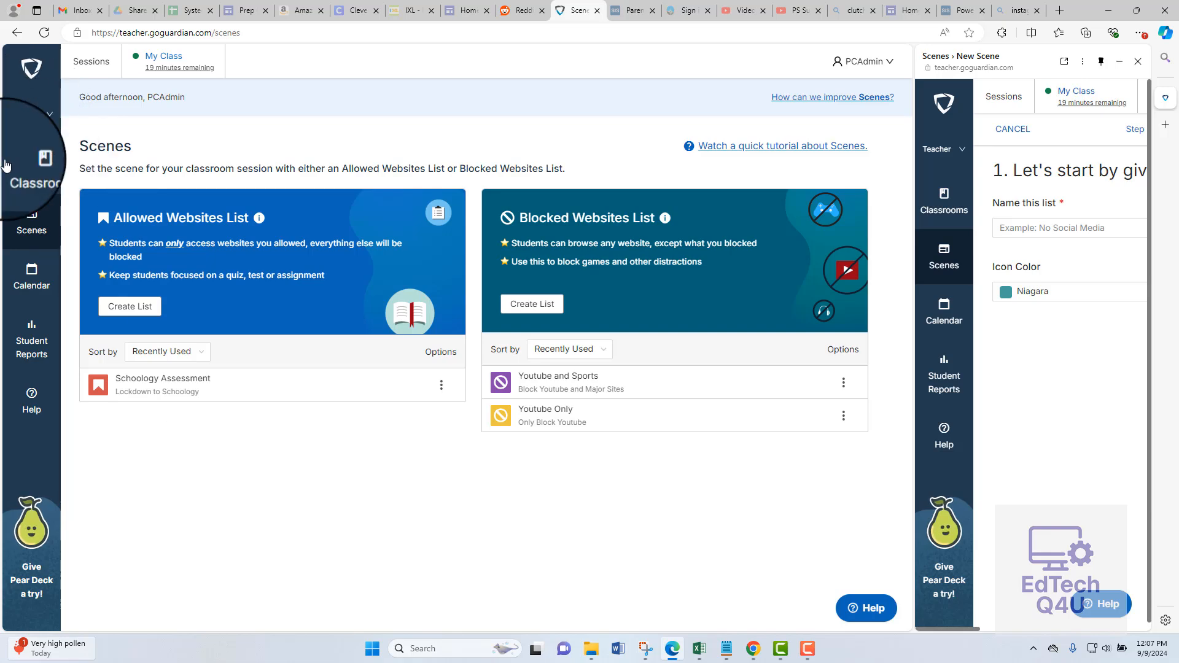
Return to the My Class live session and apply the Schoology Assessment scene to the student.
{"action": "left_click", "coordinate": [165, 59]}
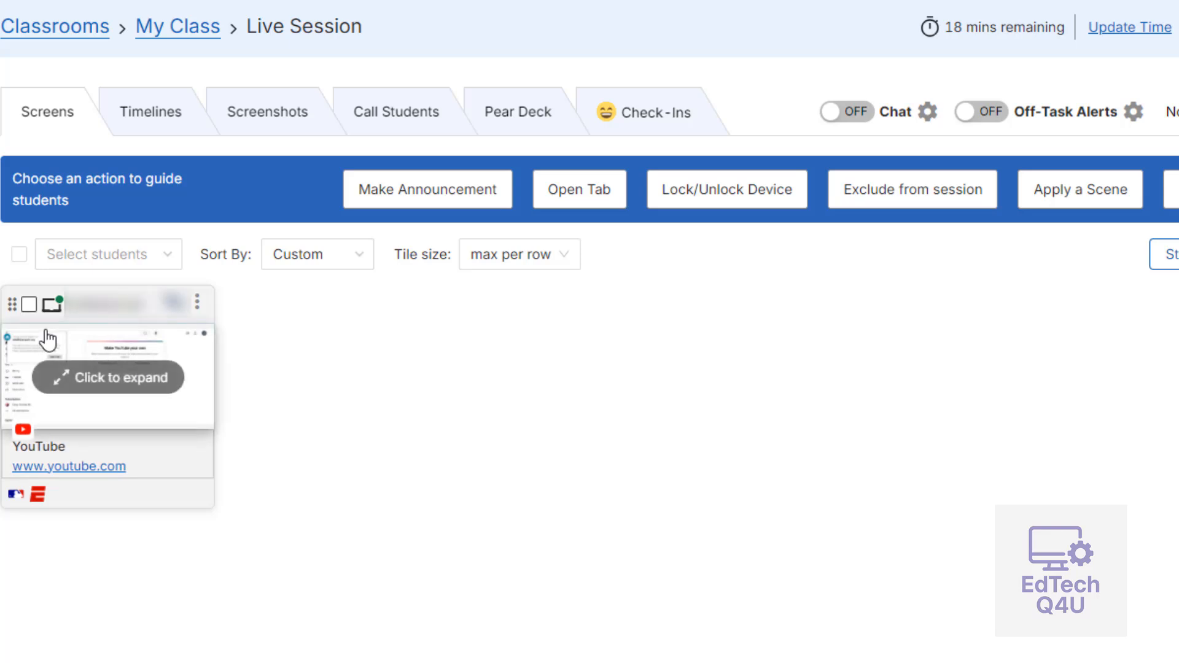
{"action": "left_click", "coordinate": [29, 304]}
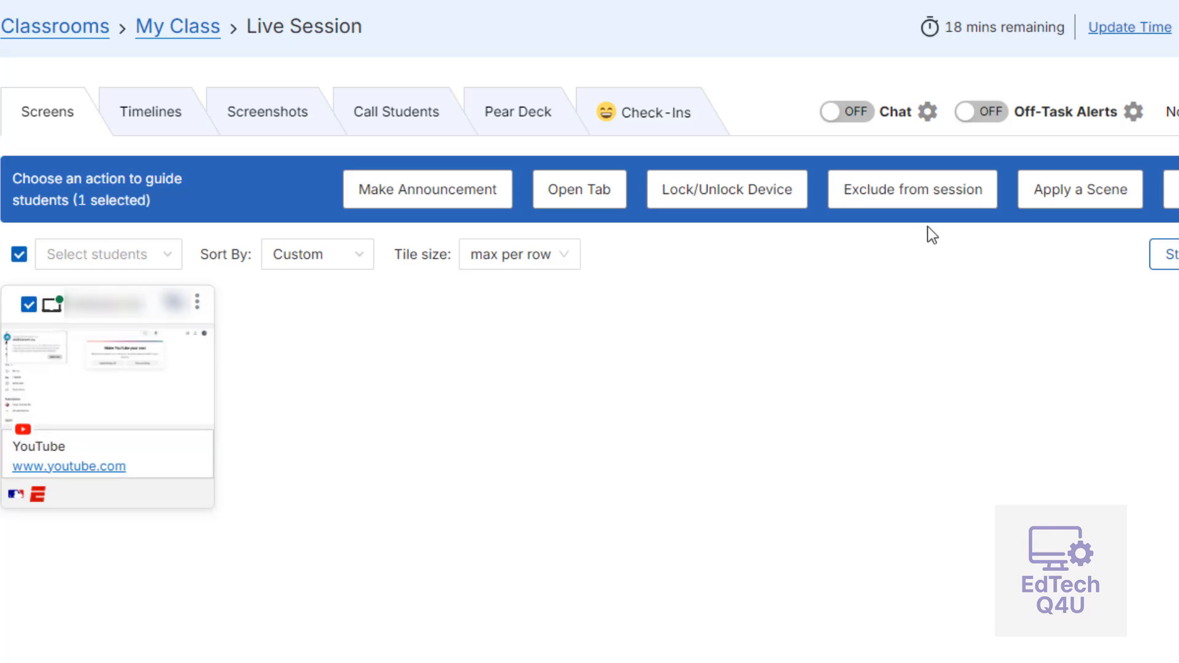
{"action": "left_click", "coordinate": [1091, 207]}
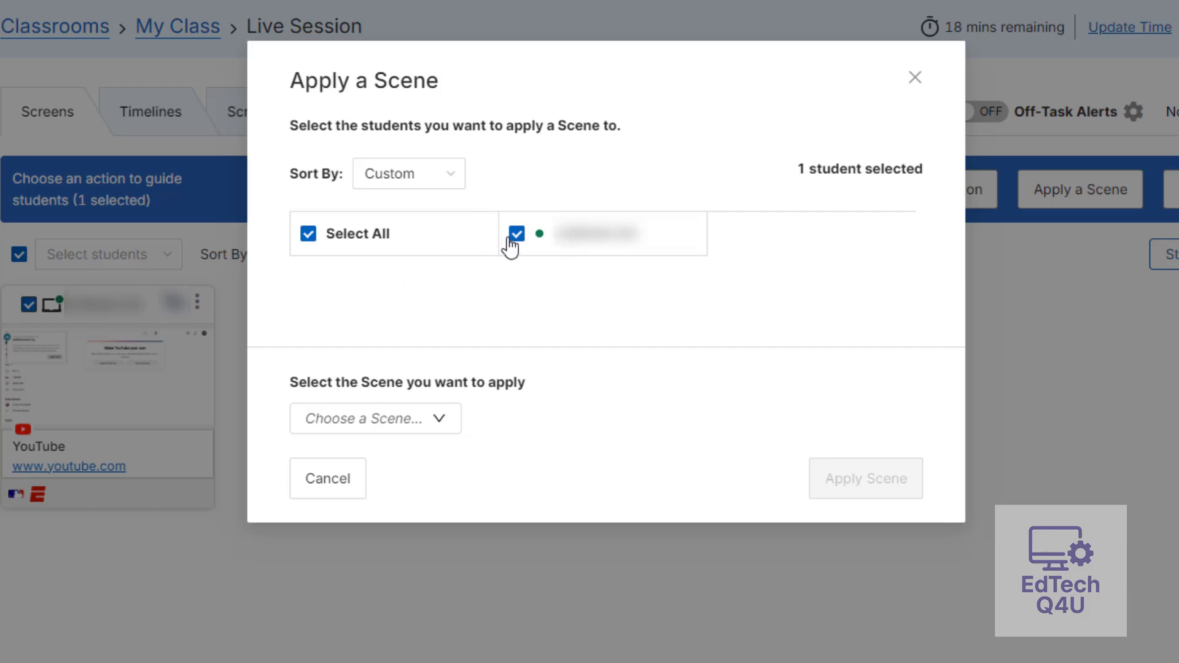
{"action": "left_click", "coordinate": [437, 423]}
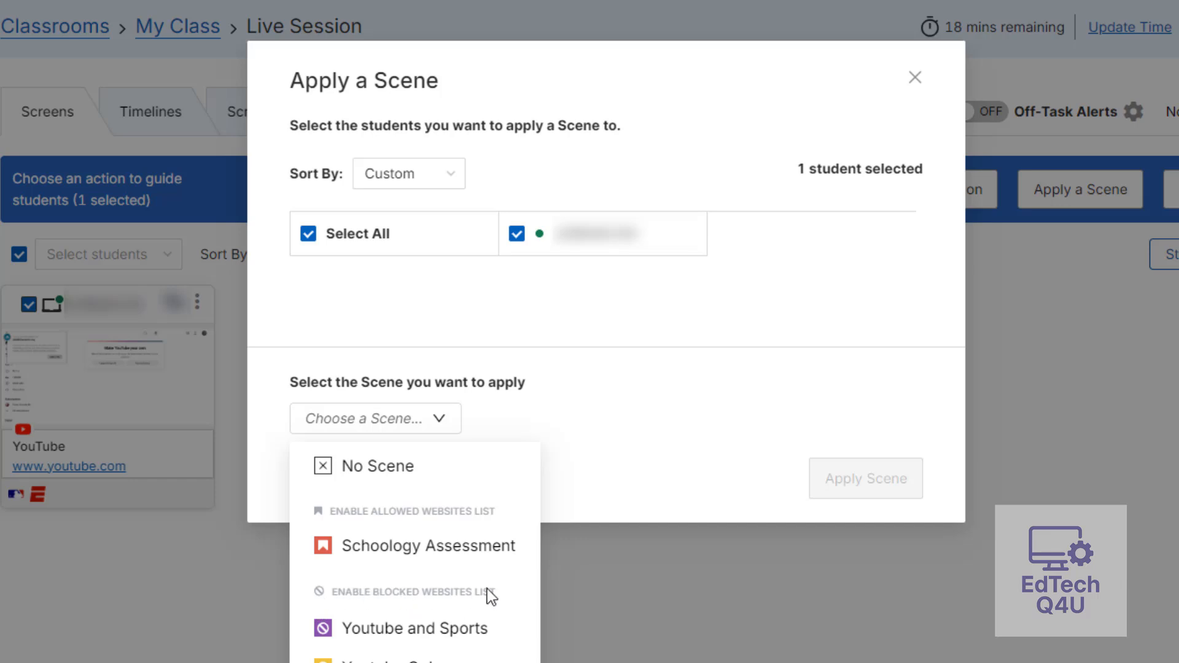
{"action": "left_click", "coordinate": [419, 555]}
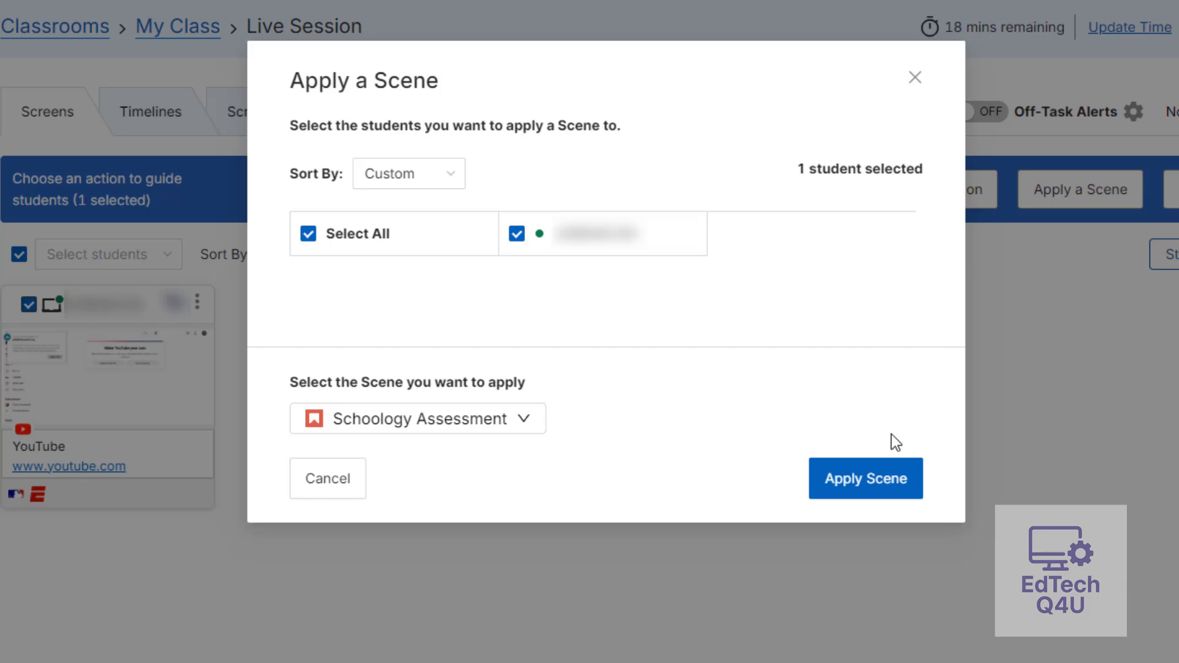
{"action": "left_click", "coordinate": [875, 486]}
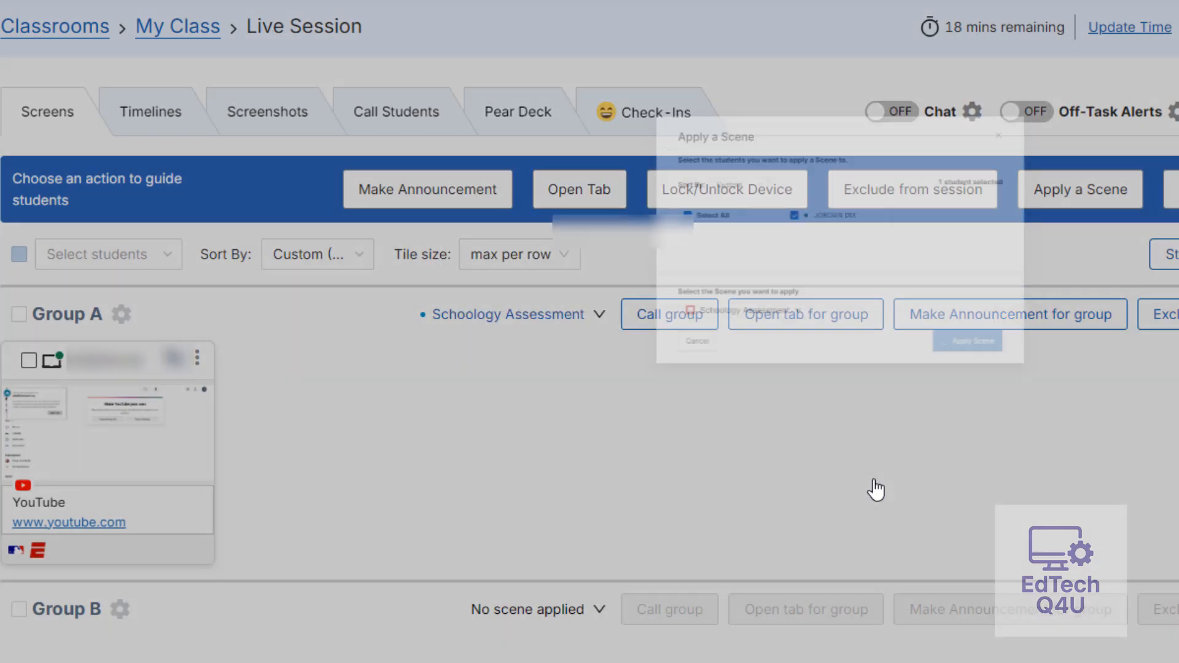